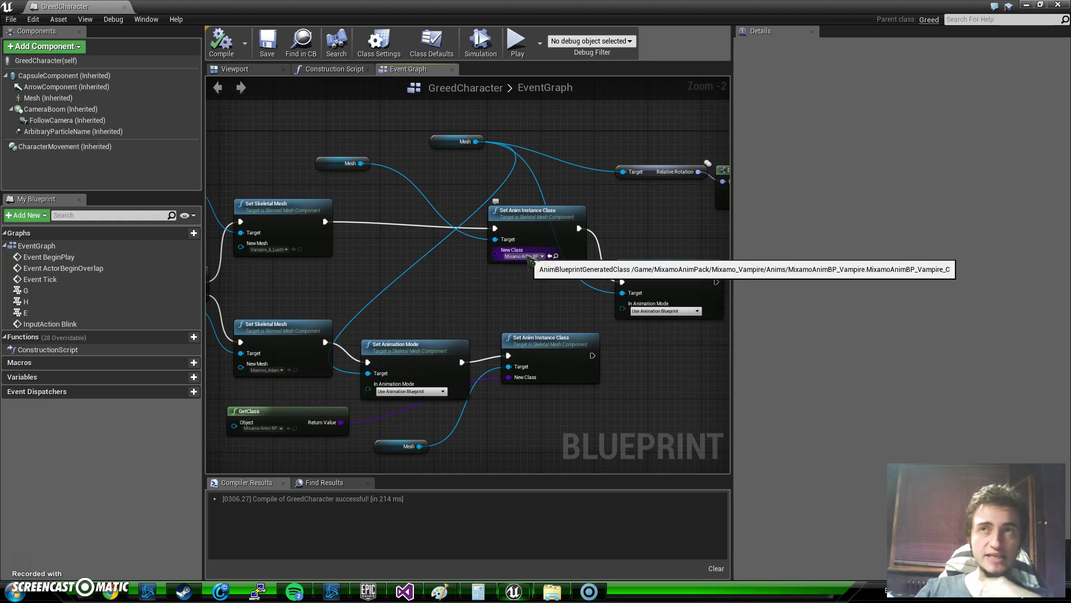
# Minimize the GreedCharacter Blueprint editor to get back to the road level map
pyautogui.click(520, 265)
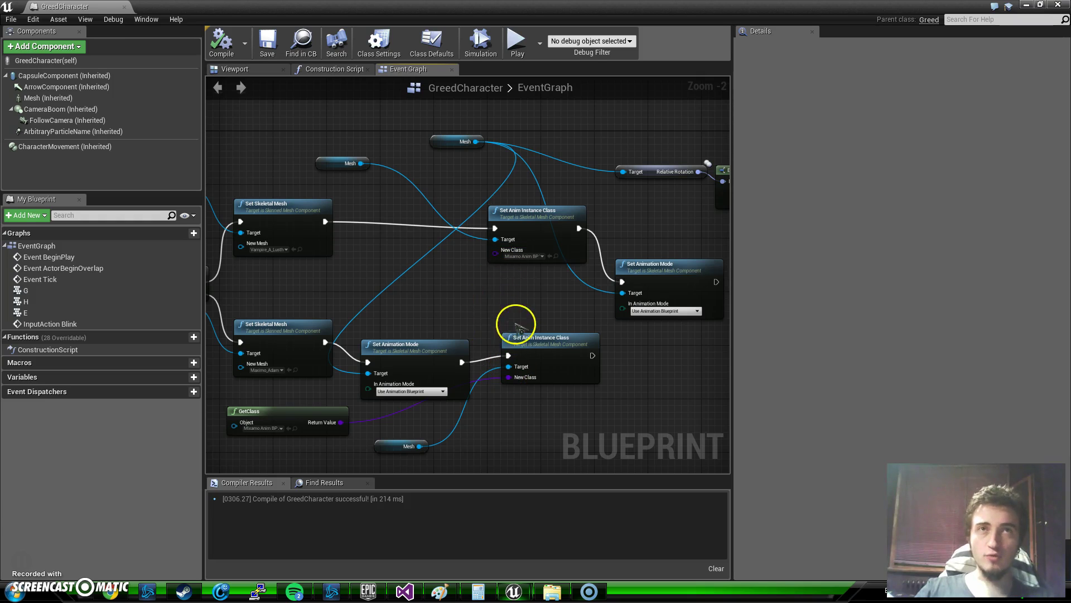
pyautogui.click(1027, 7)
pyautogui.hotkey('alt', 'p')
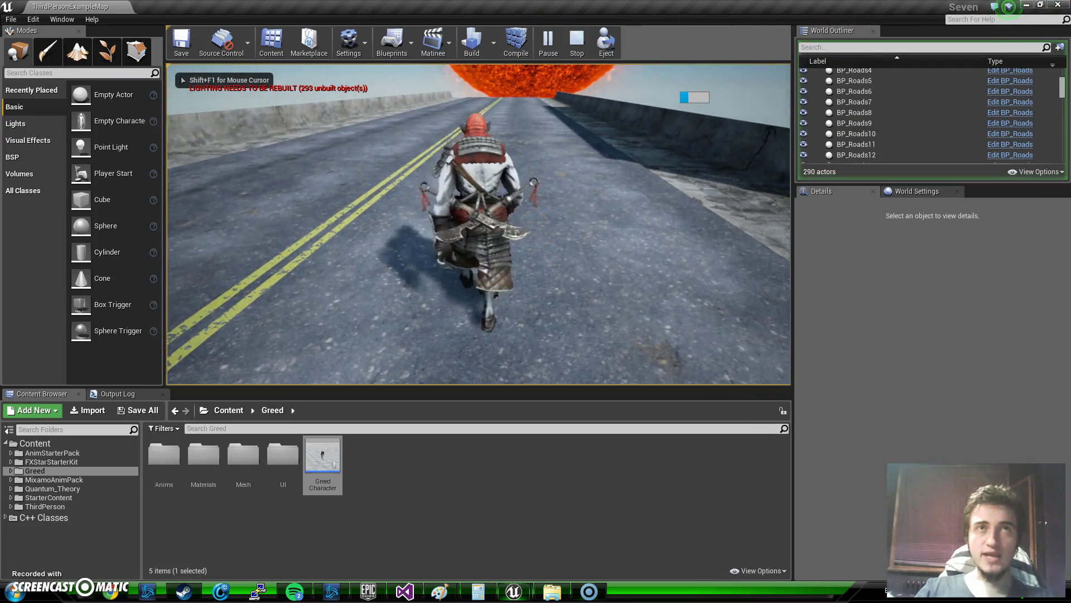
pyautogui.press('a')
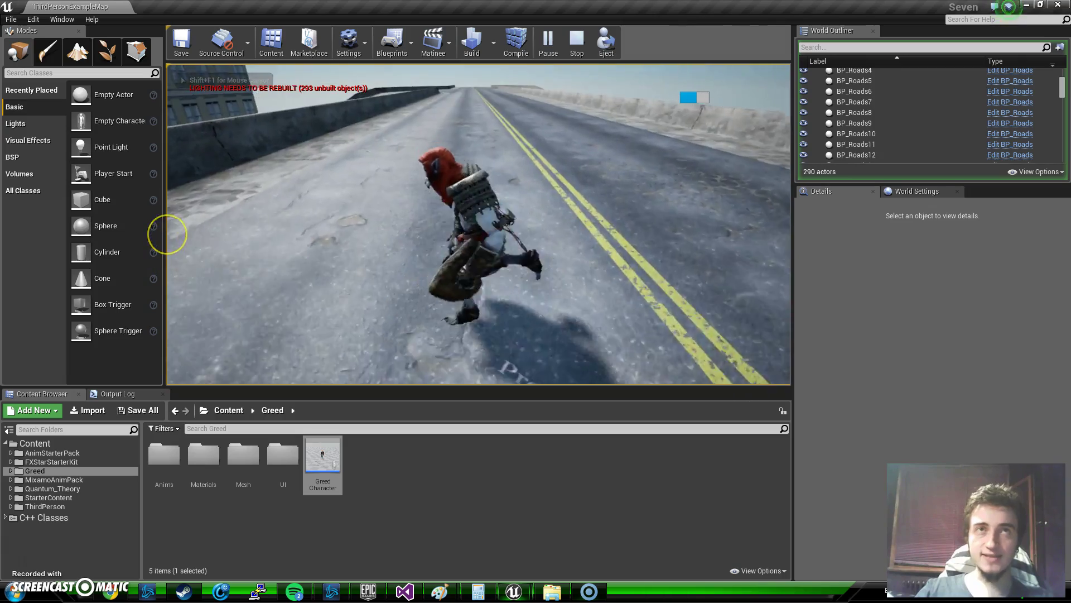
pyautogui.press('w')
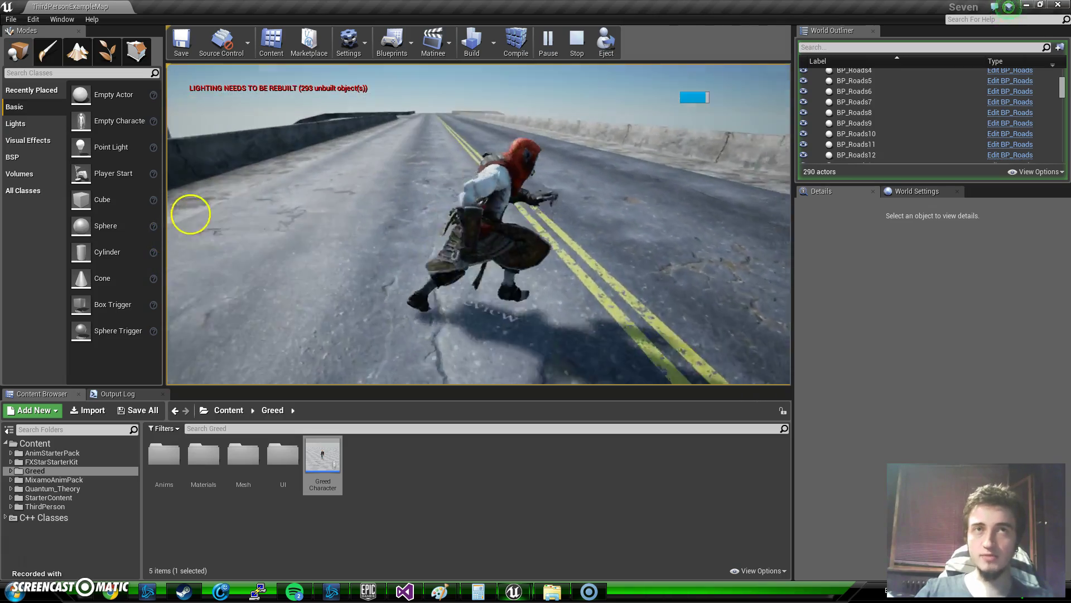
pyautogui.press('d')
pyautogui.press('w')
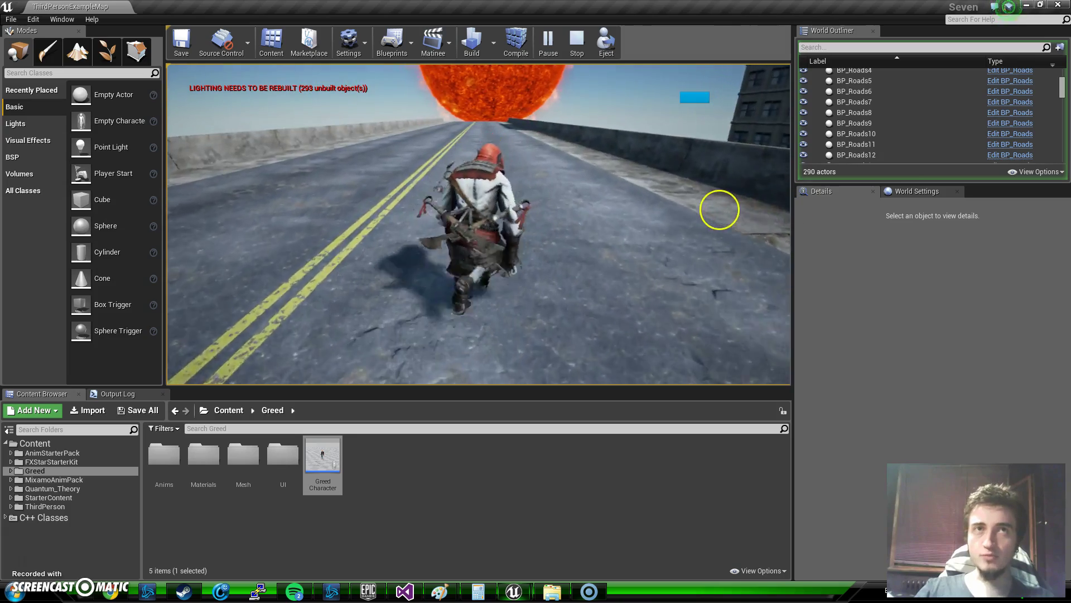
pyautogui.press('a')
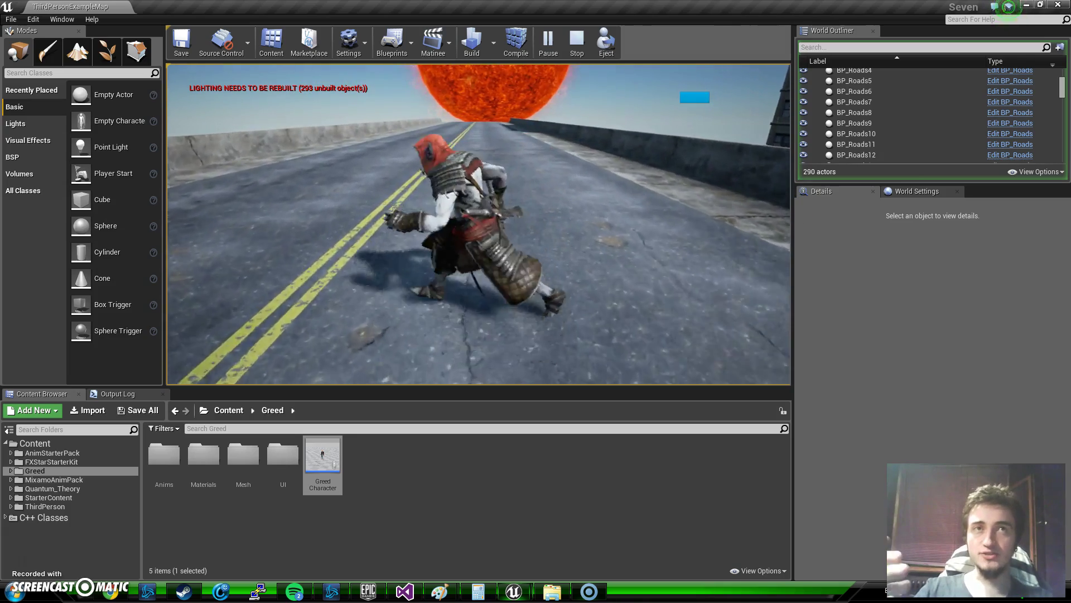
pyautogui.press('w')
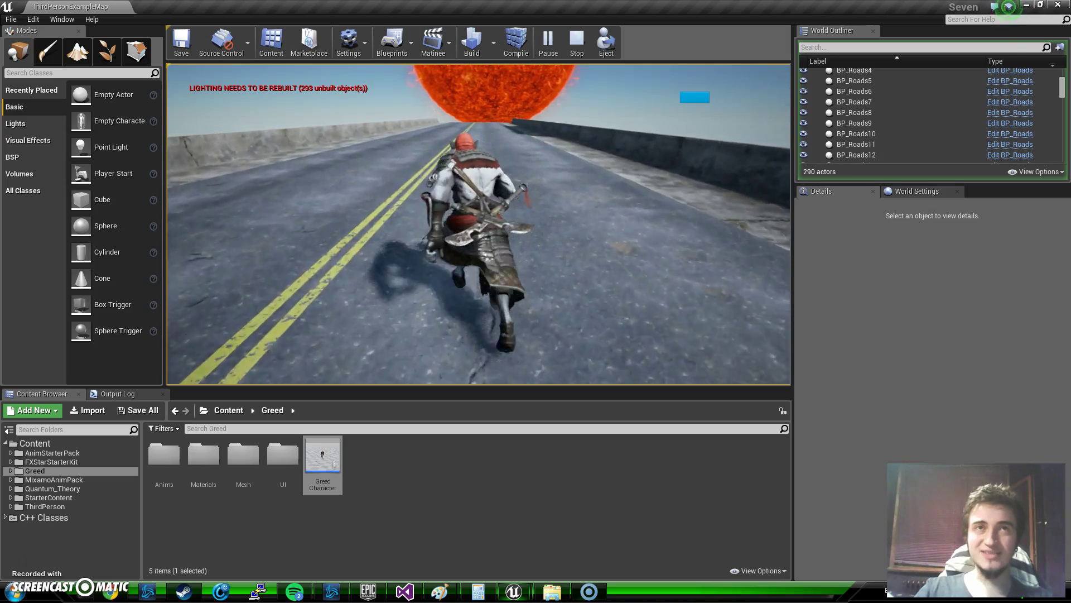
pyautogui.press('d')
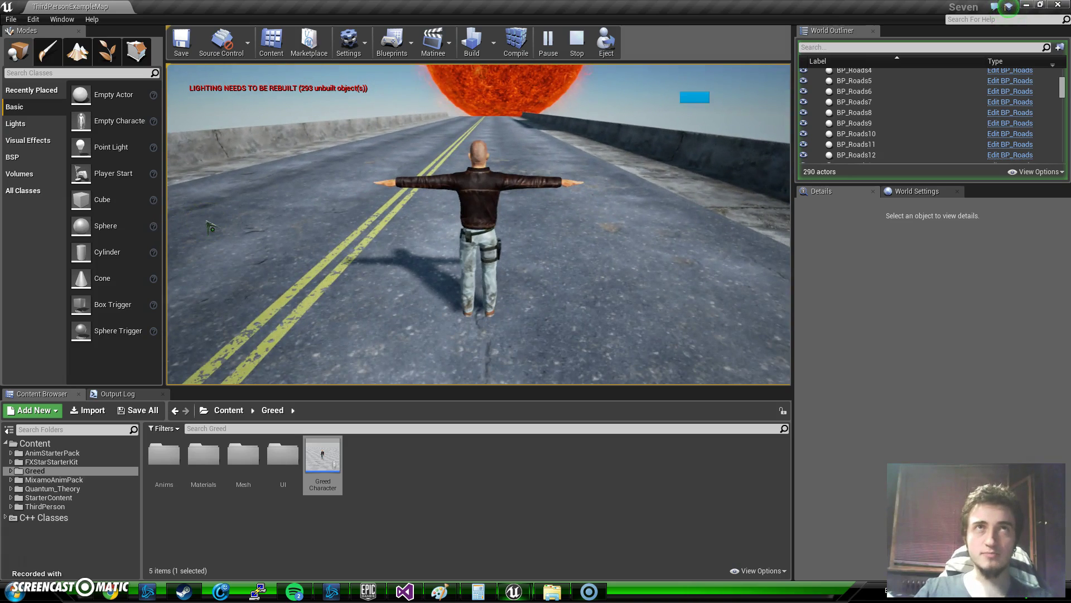
pyautogui.press('Escape')
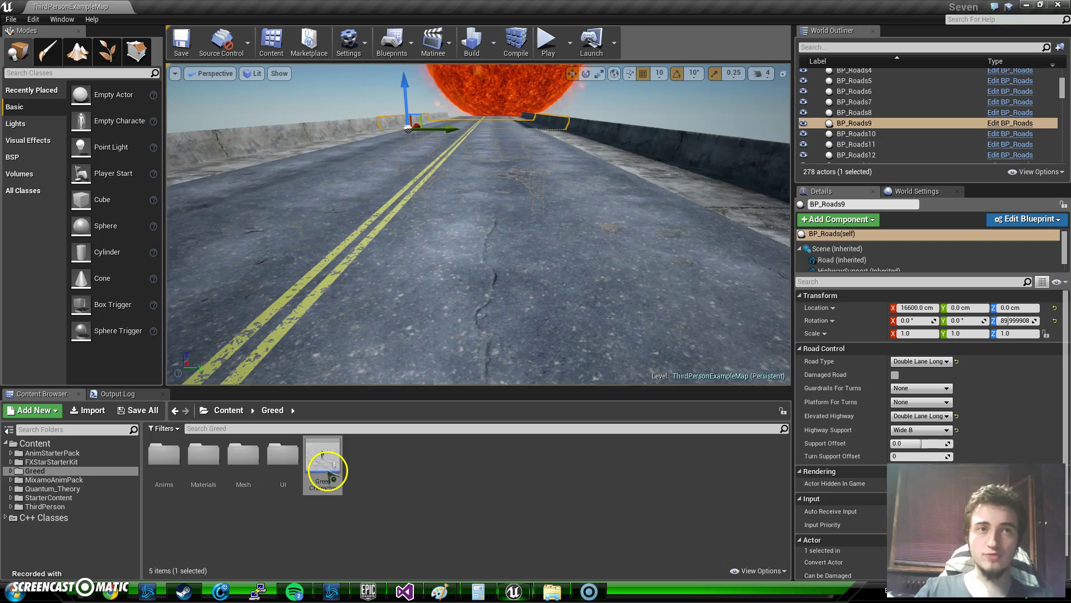
# Delete the GetClass node and set the lower node's New Class to MixamoAnimBP_Adam
pyautogui.doubleClick(327, 471)
pyautogui.moveTo(522, 433); pyautogui.dragTo(528, 423, button='right')
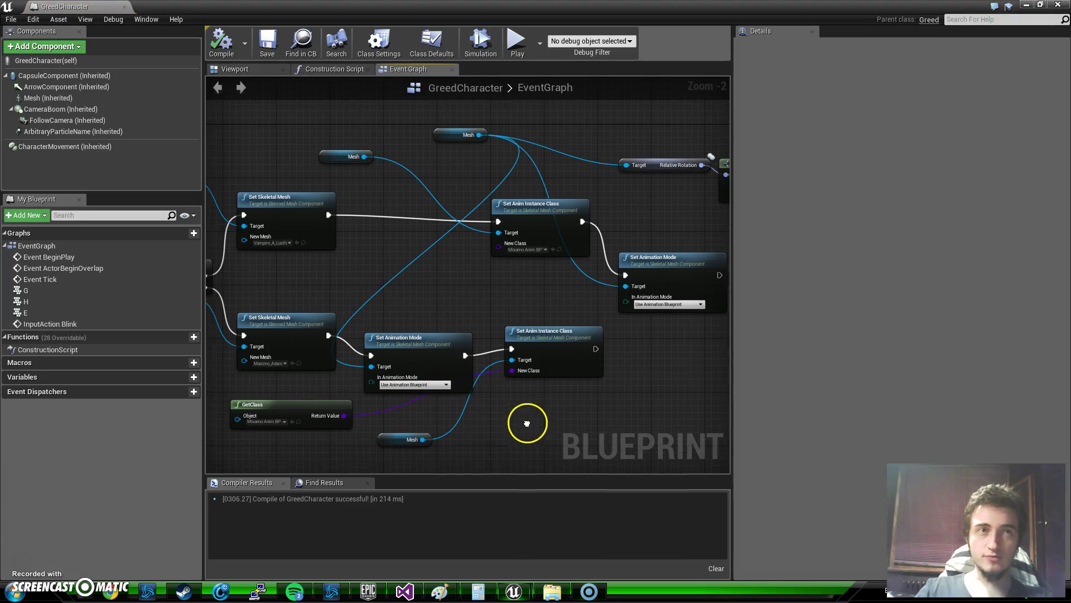
pyautogui.click(281, 412)
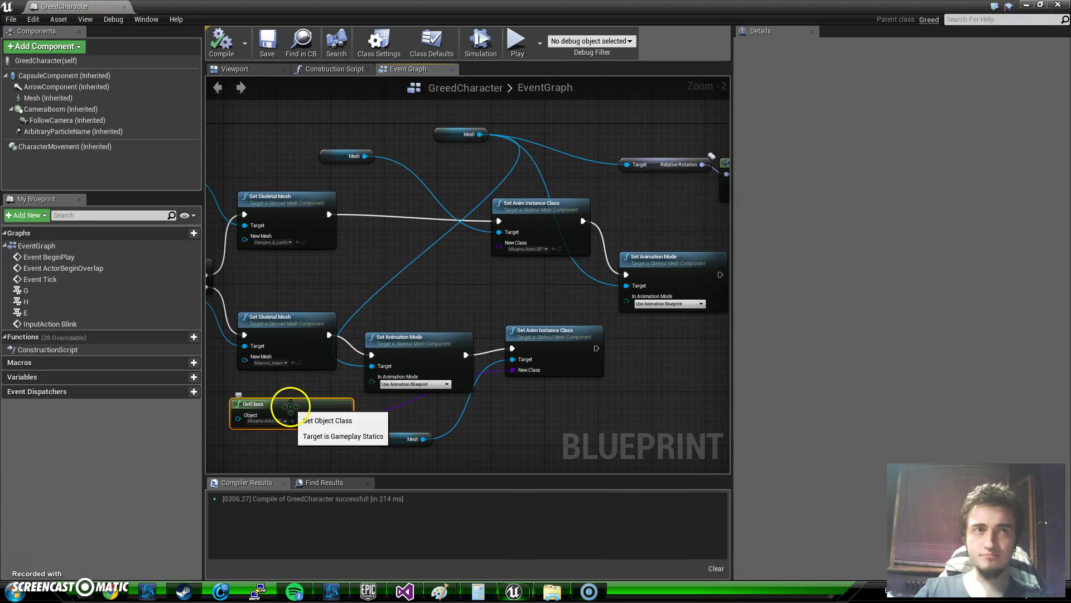
pyautogui.press('Delete')
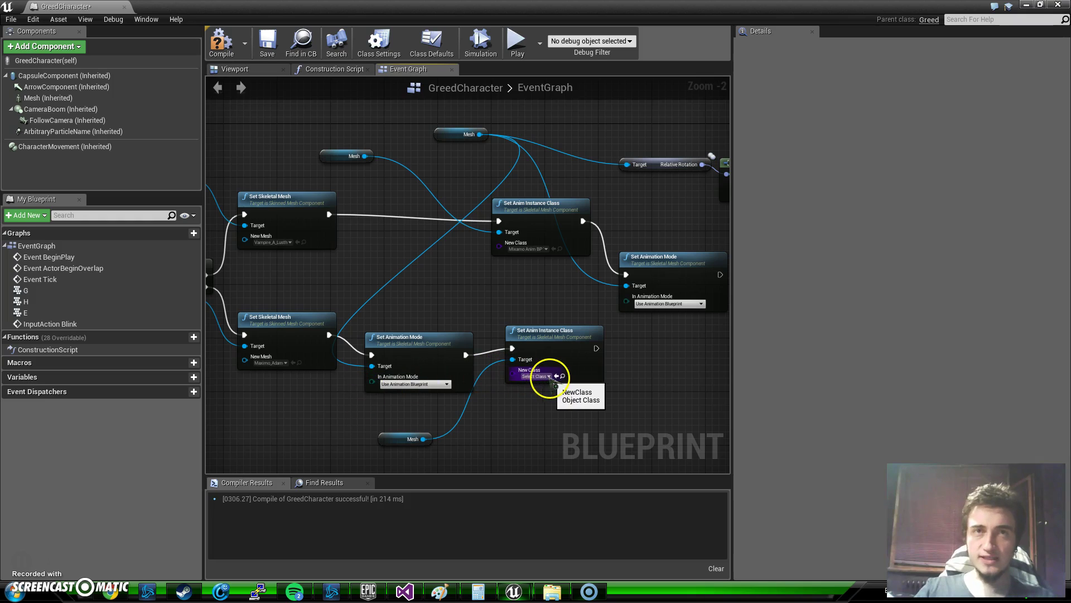
pyautogui.click(550, 378)
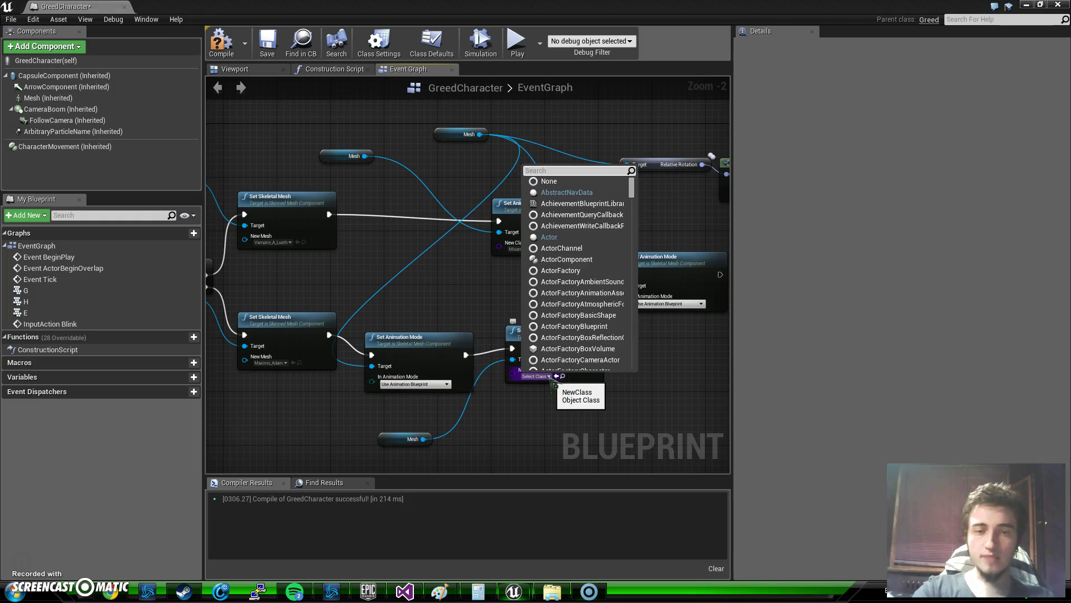
pyautogui.write('adam')
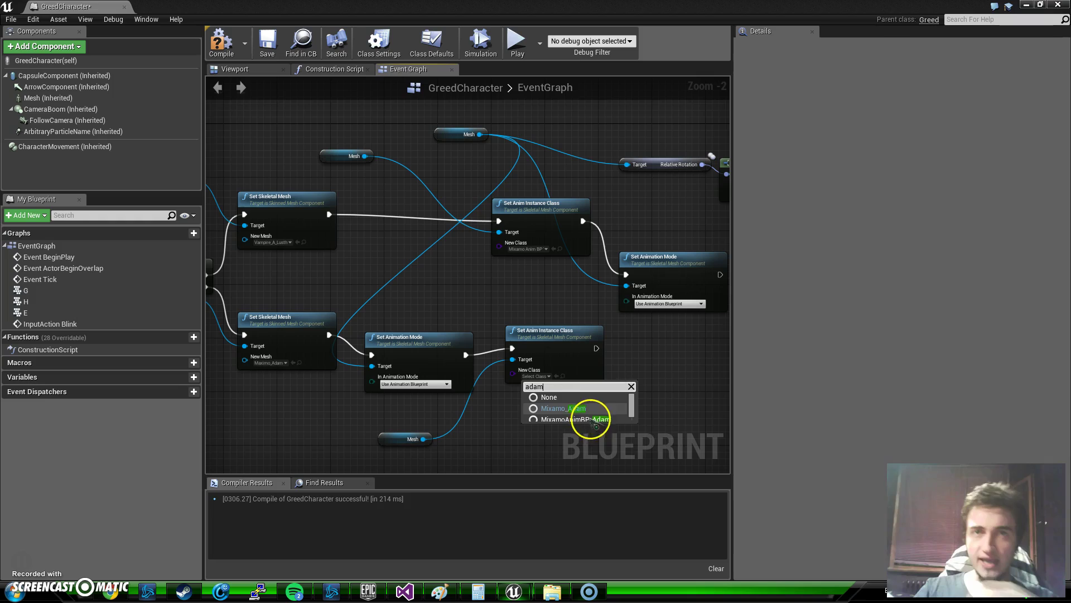
pyautogui.click(599, 419)
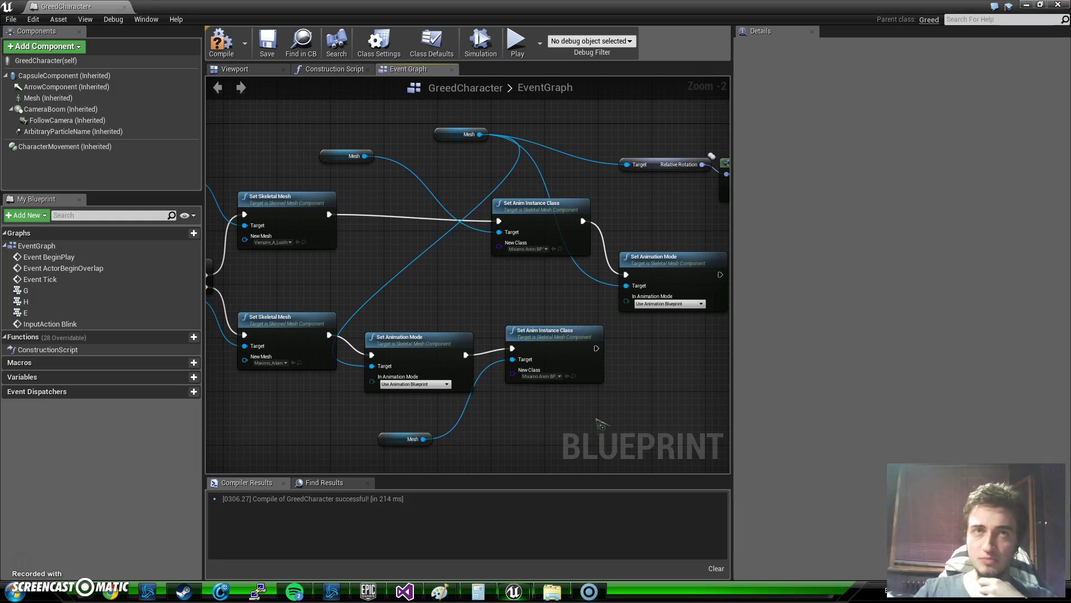
# Compile GreedCharacter and start a Play test from the level editor
pyautogui.click(221, 43)
pyautogui.click(1027, 6)
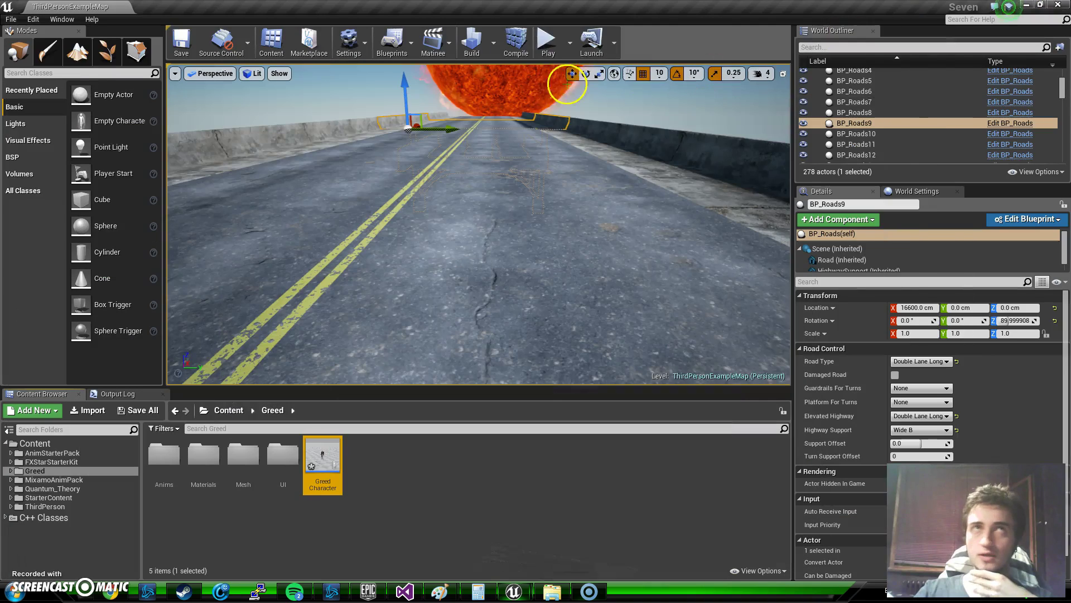
pyautogui.click(545, 40)
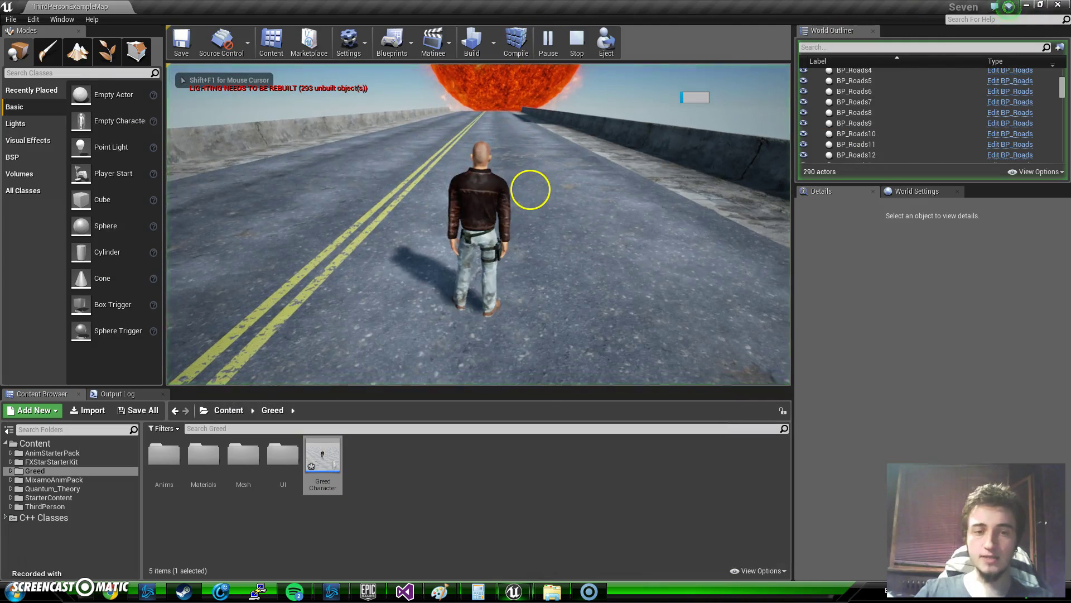
# Toggle between armored and bald meshes with W, end the test, and reopen GreedCharacter
pyautogui.press('w')
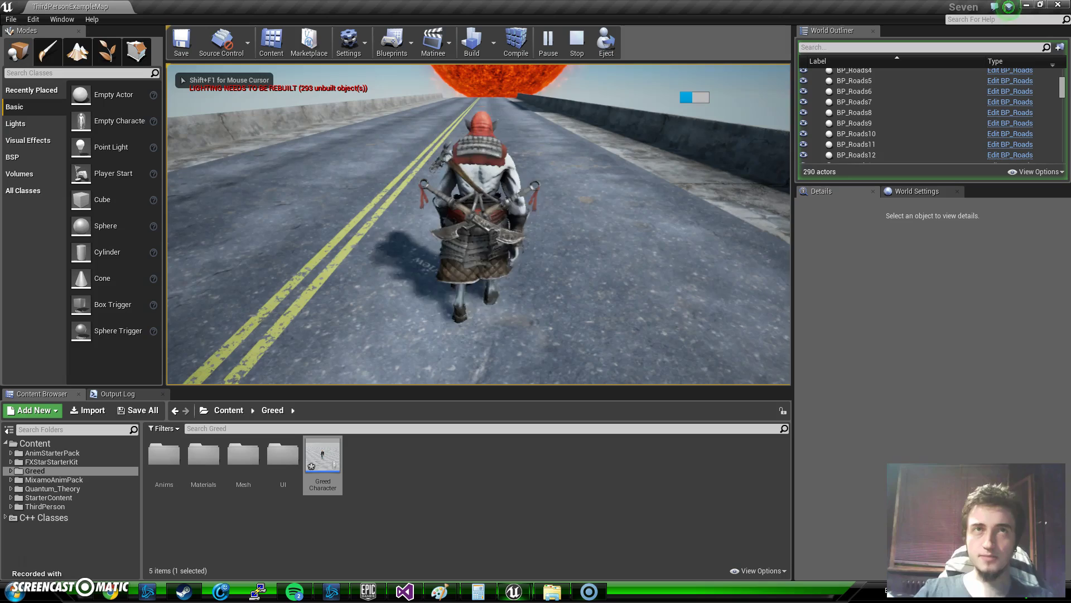
pyautogui.press('w')
pyautogui.press('w')
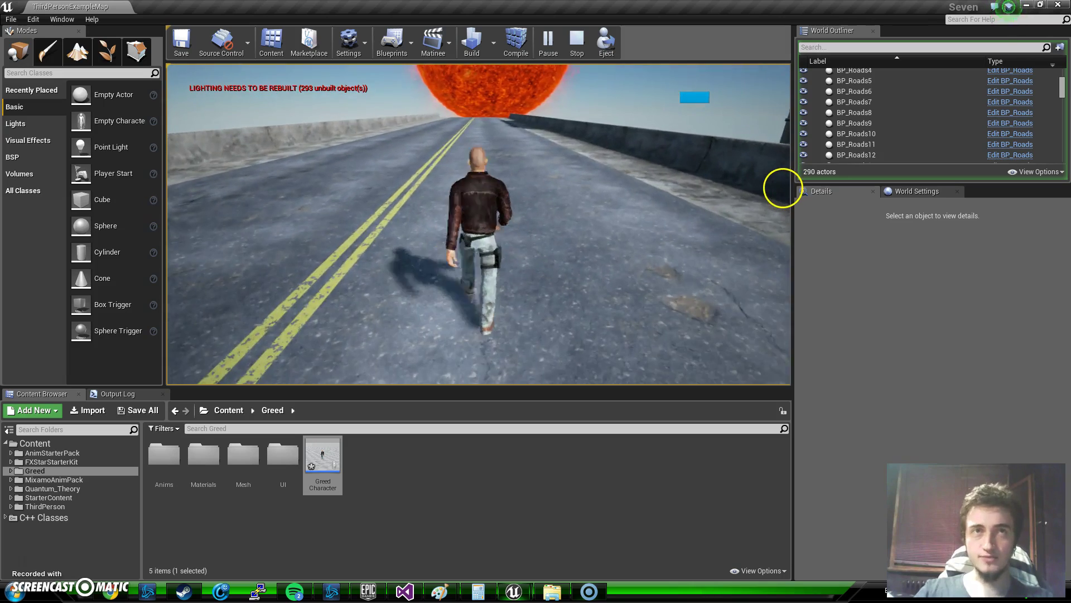
pyautogui.press('Escape')
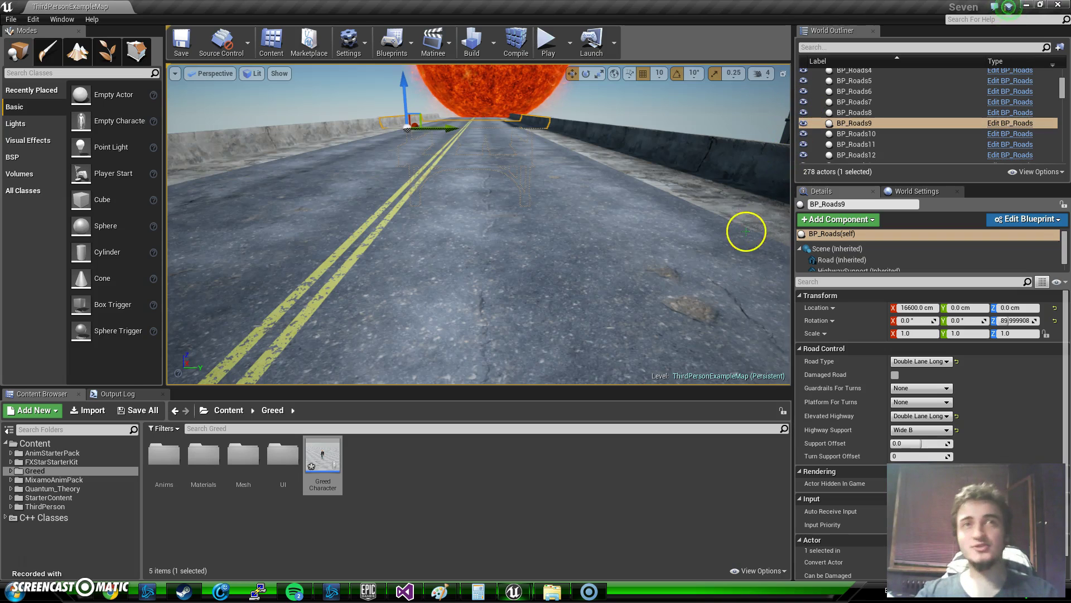
pyautogui.moveTo(591, 231)
pyautogui.mouseDown(button='right')
pyautogui.moveTo(187, 197)
pyautogui.moveTo(958, 259)
pyautogui.moveTo(993, 227)
pyautogui.moveTo(591, 248)
pyautogui.mouseUp(button='right')
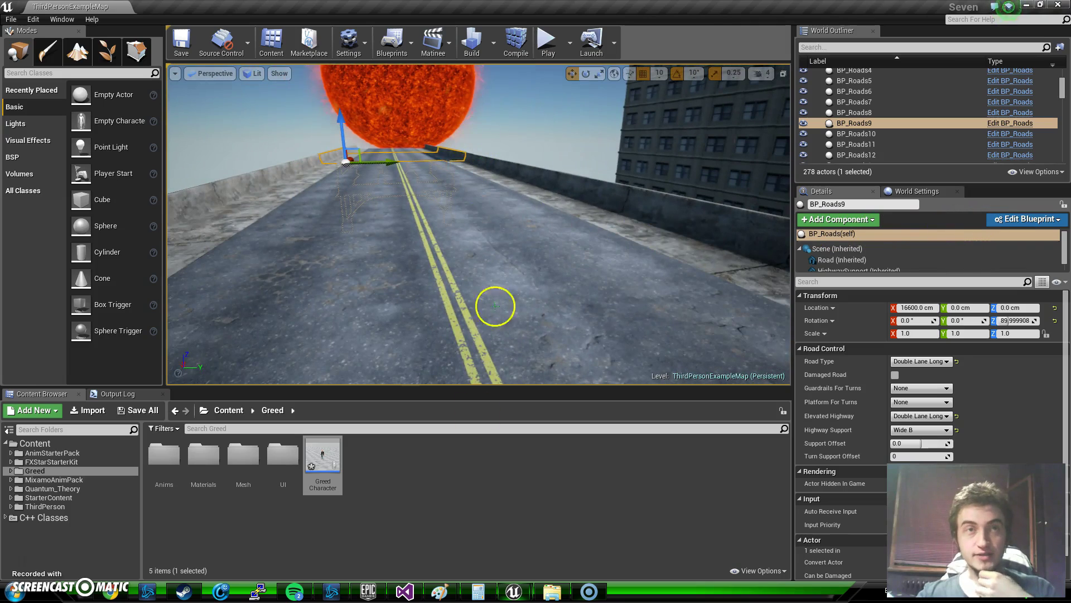
pyautogui.doubleClick(323, 459)
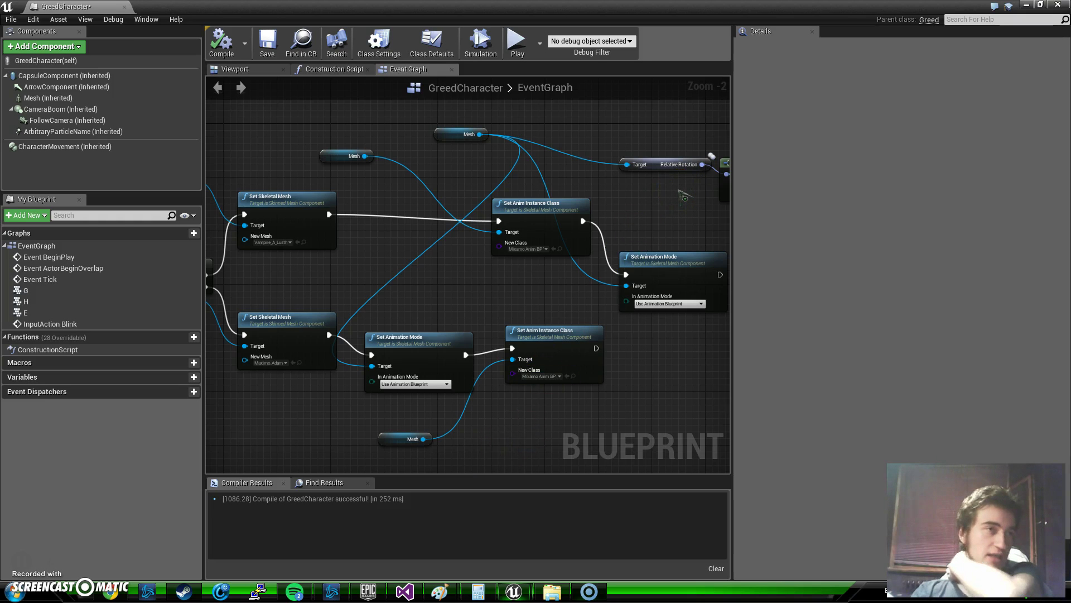
# Pan the Event Graph around the mesh's Relative Rotation node
pyautogui.moveTo(660, 191); pyautogui.dragTo(523, 204, button='right')
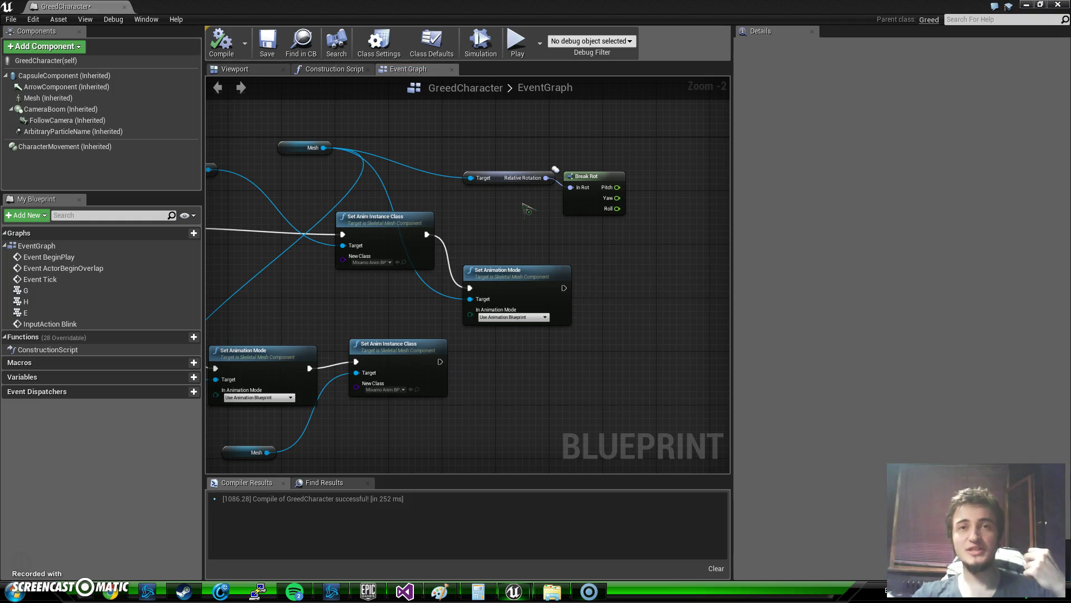
pyautogui.click(542, 157)
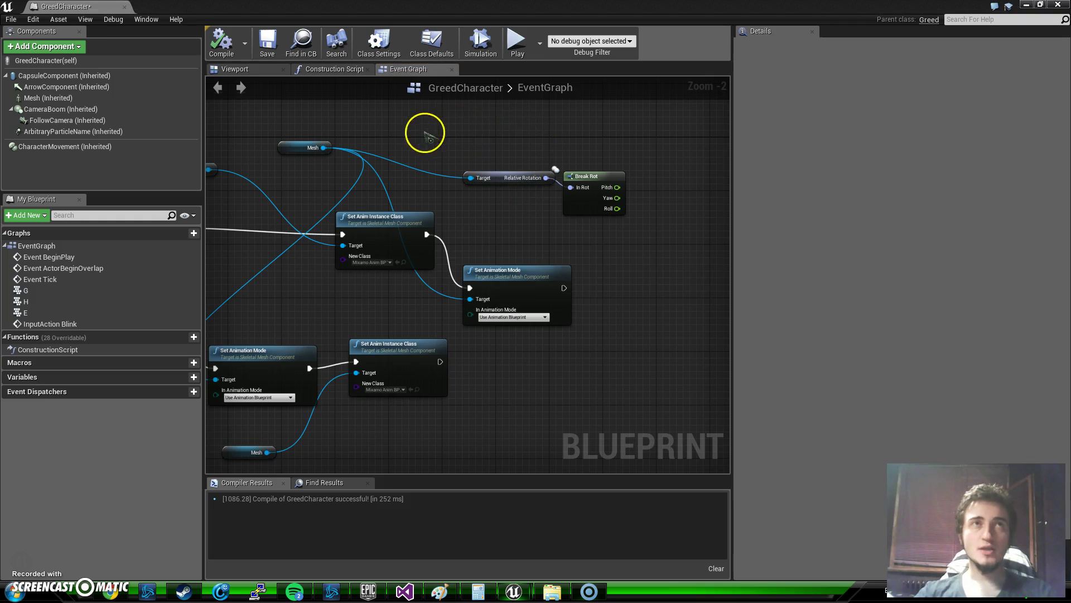
pyautogui.moveTo(421, 132)
pyautogui.mouseDown(button='right')
pyautogui.moveTo(485, 131)
pyautogui.moveTo(469, 190)
pyautogui.mouseUp(button='right')
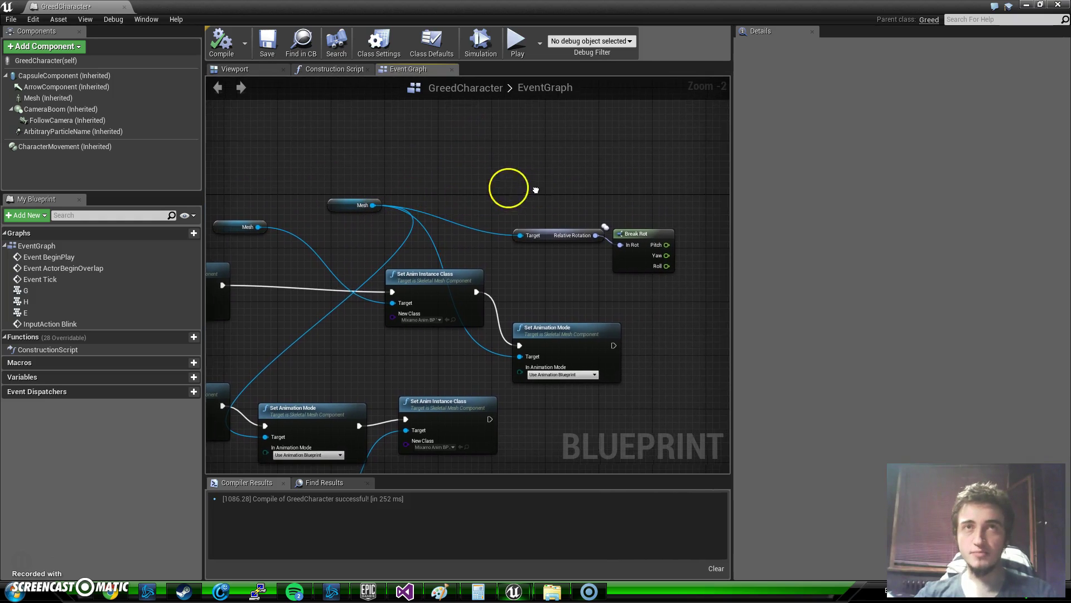
pyautogui.moveTo(394, 208); pyautogui.dragTo(502, 187, button='right')
pyautogui.click(431, 222)
pyautogui.moveTo(430, 223); pyautogui.dragTo(410, 217)
pyautogui.click(234, 69)
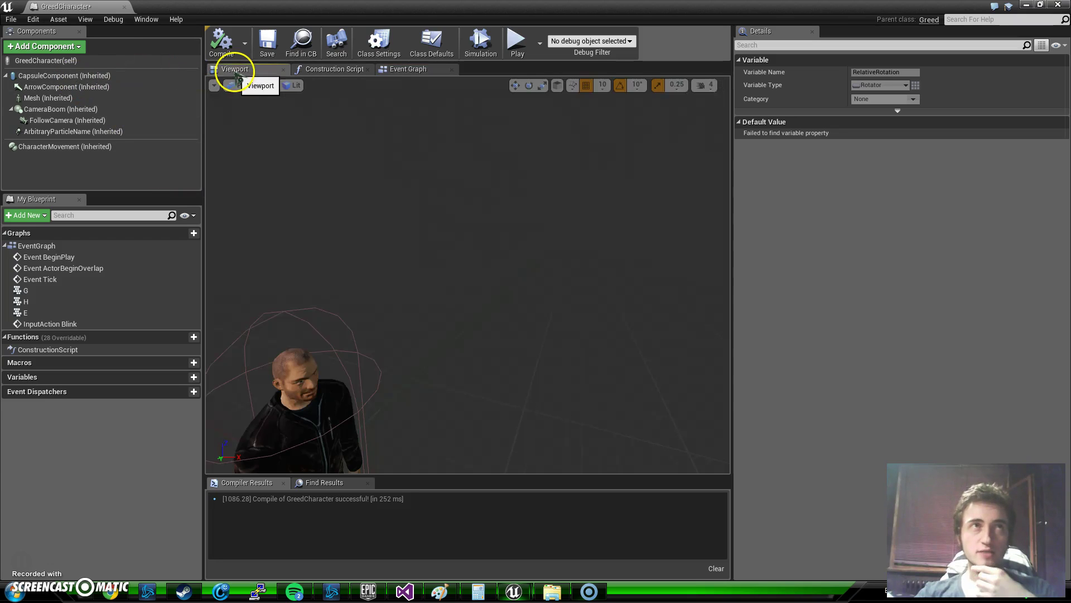
pyautogui.moveTo(227, 156)
pyautogui.mouseDown(button='right')
pyautogui.moveTo(391, 221)
pyautogui.moveTo(232, 264)
pyautogui.moveTo(226, 277)
pyautogui.mouseUp(button='right')
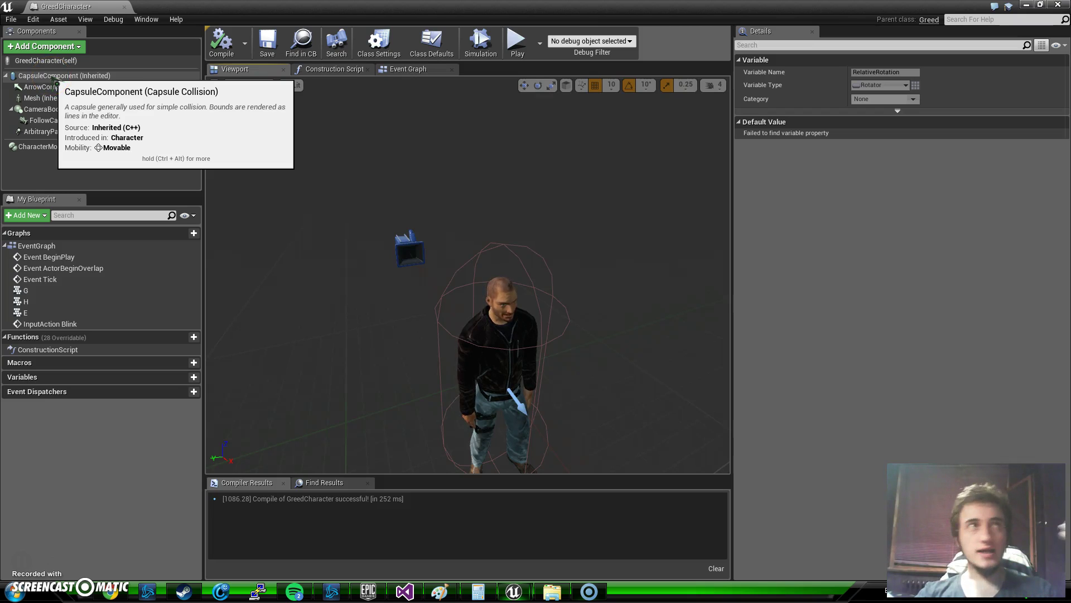
pyautogui.click(55, 79)
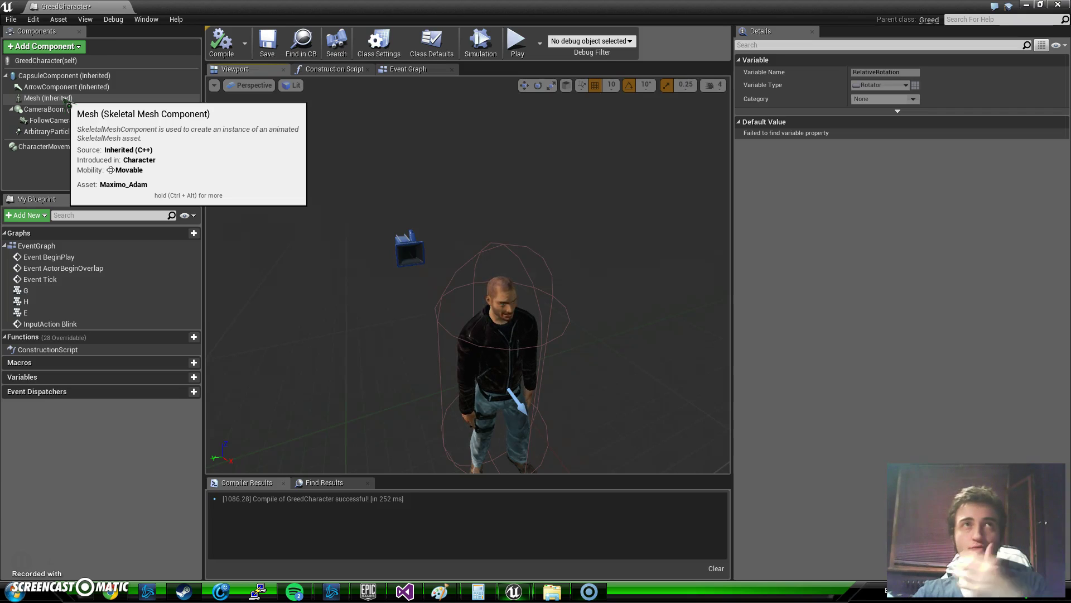
pyautogui.click(408, 70)
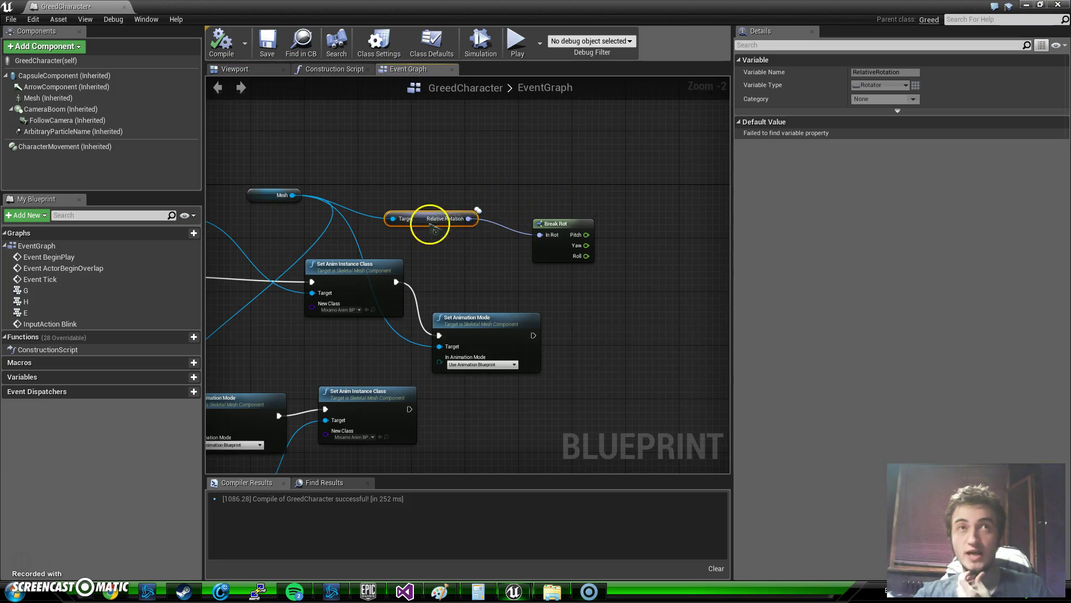
pyautogui.click(559, 220)
pyautogui.moveTo(598, 295); pyautogui.dragTo(579, 292, button='right')
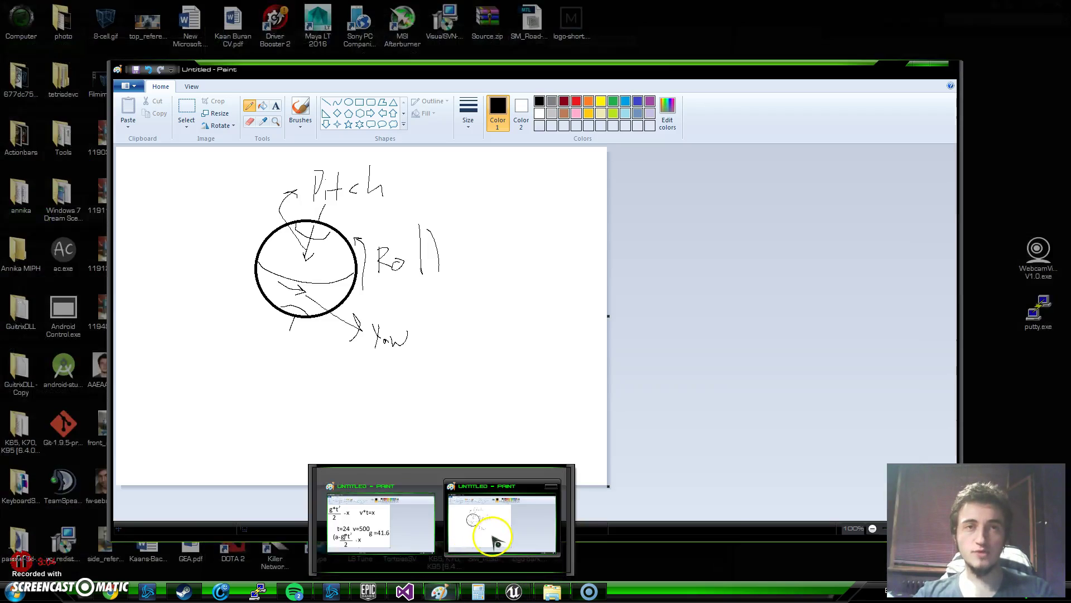
pyautogui.moveTo(478, 591)
pyautogui.click(490, 537)
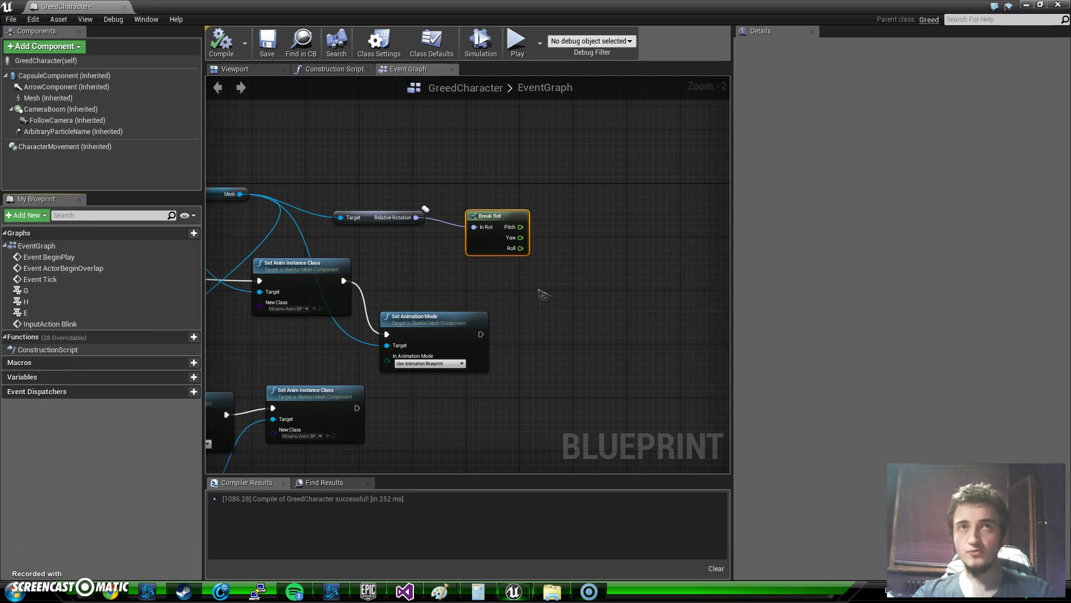
pyautogui.click(569, 268)
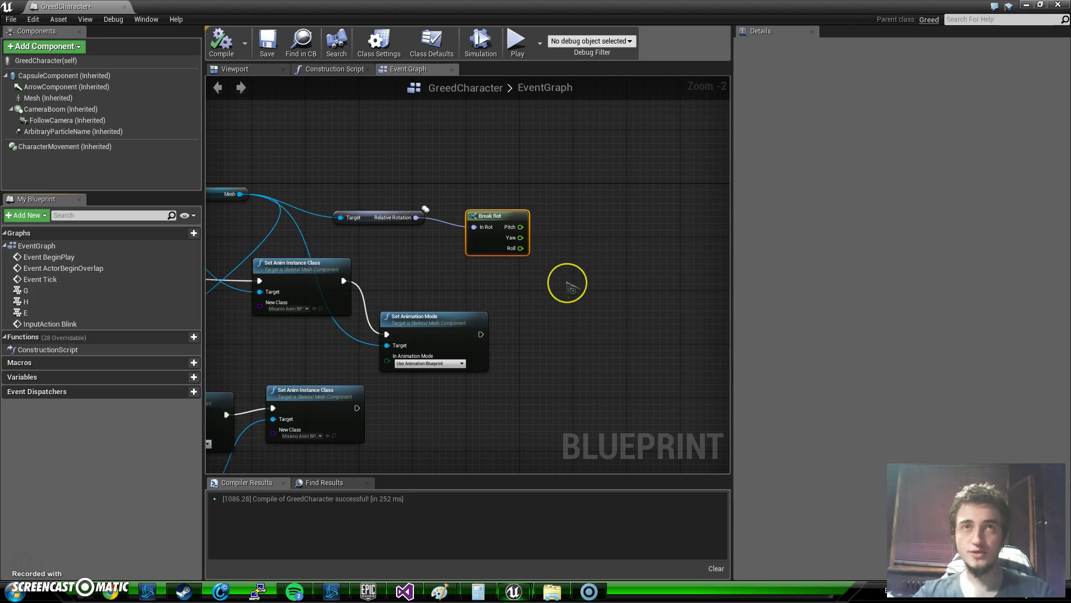
# Place Make Rot beside Break Rot, wire in its Yaw and Roll, and set Pitch to 90
pyautogui.rightClick(568, 288)
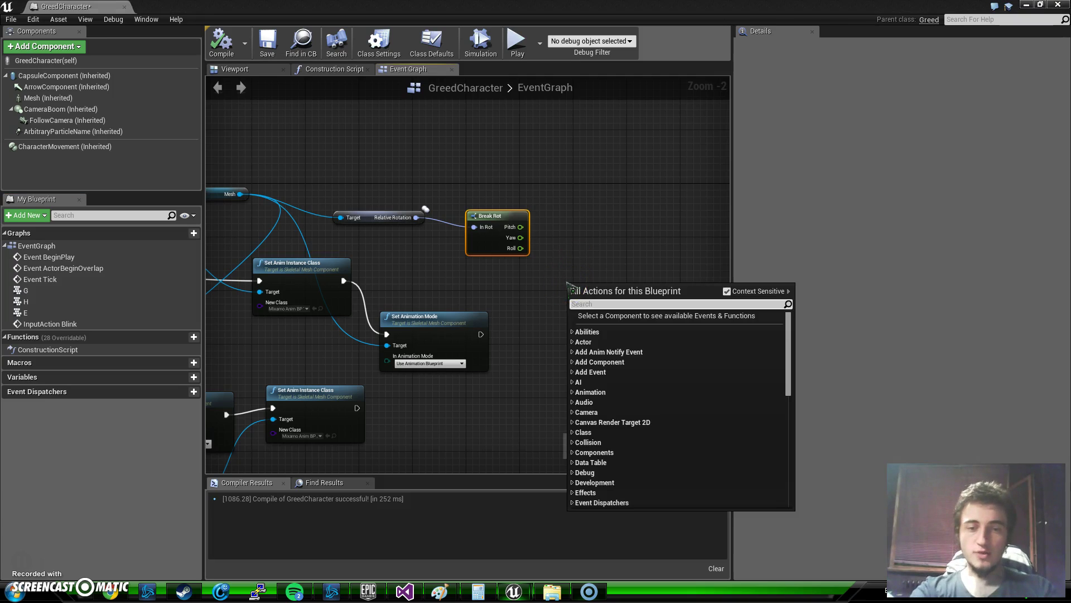
pyautogui.write('make rot')
pyautogui.press('Return')
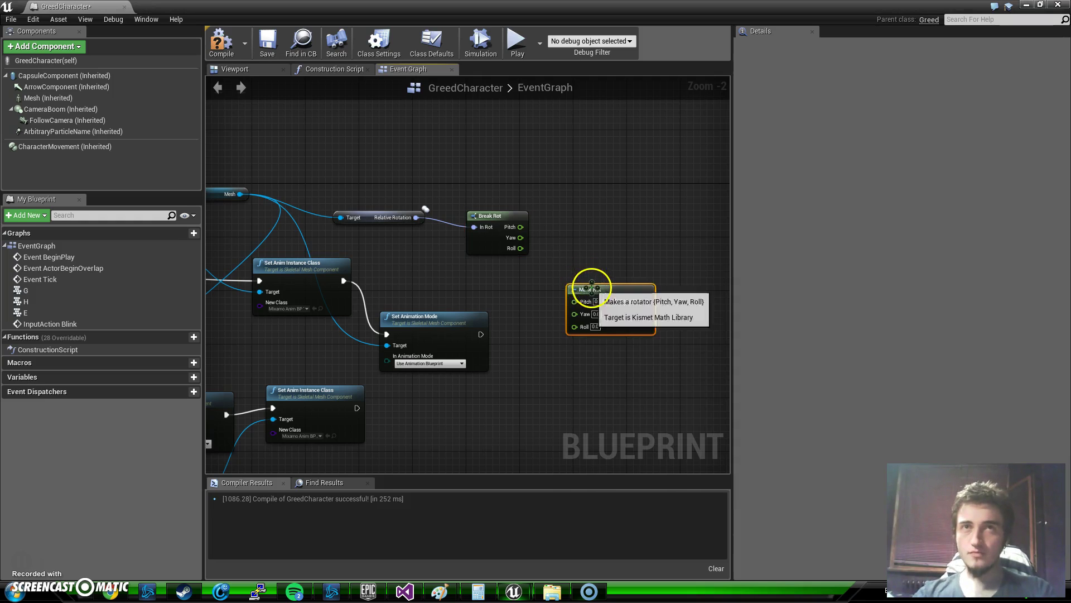
pyautogui.moveTo(588, 285); pyautogui.dragTo(591, 238)
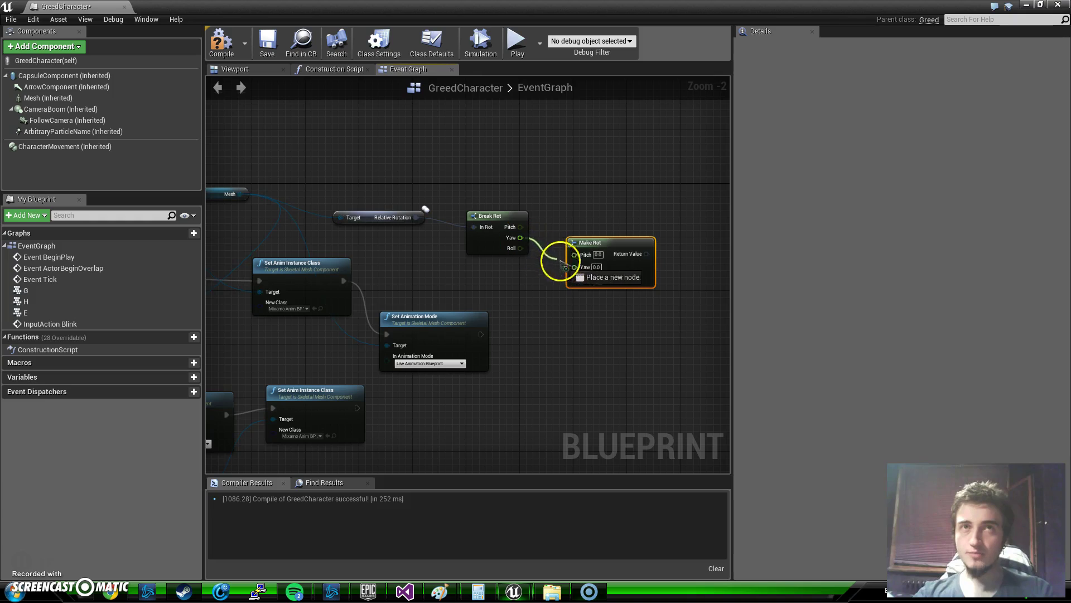
pyautogui.moveTo(519, 238)
pyautogui.mouseDown()
pyautogui.moveTo(574, 266)
pyautogui.moveTo(574, 277)
pyautogui.mouseUp()
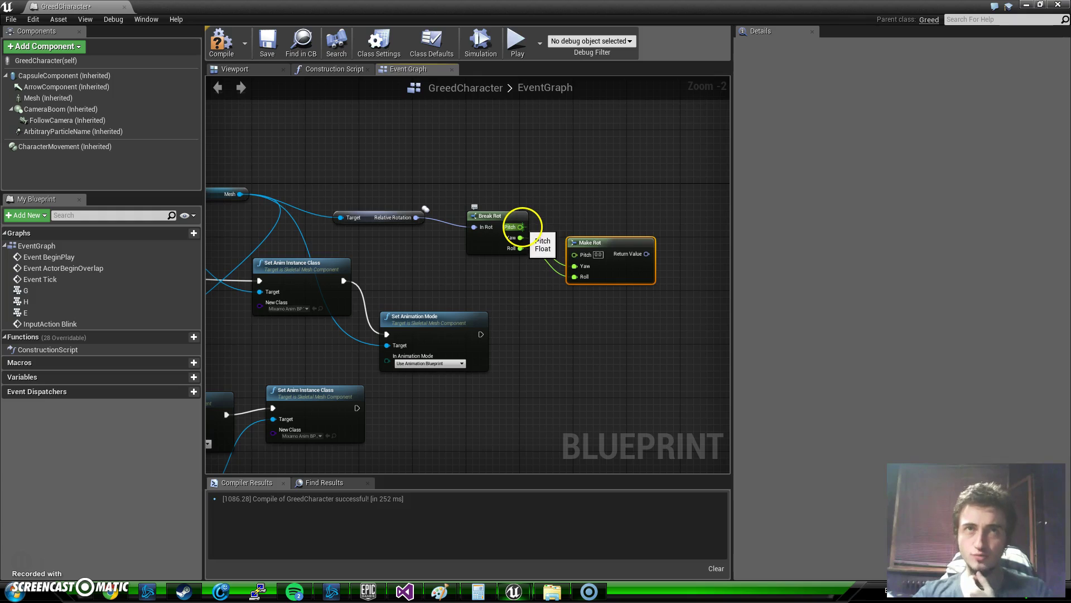
pyautogui.click(598, 254)
pyautogui.write('90')
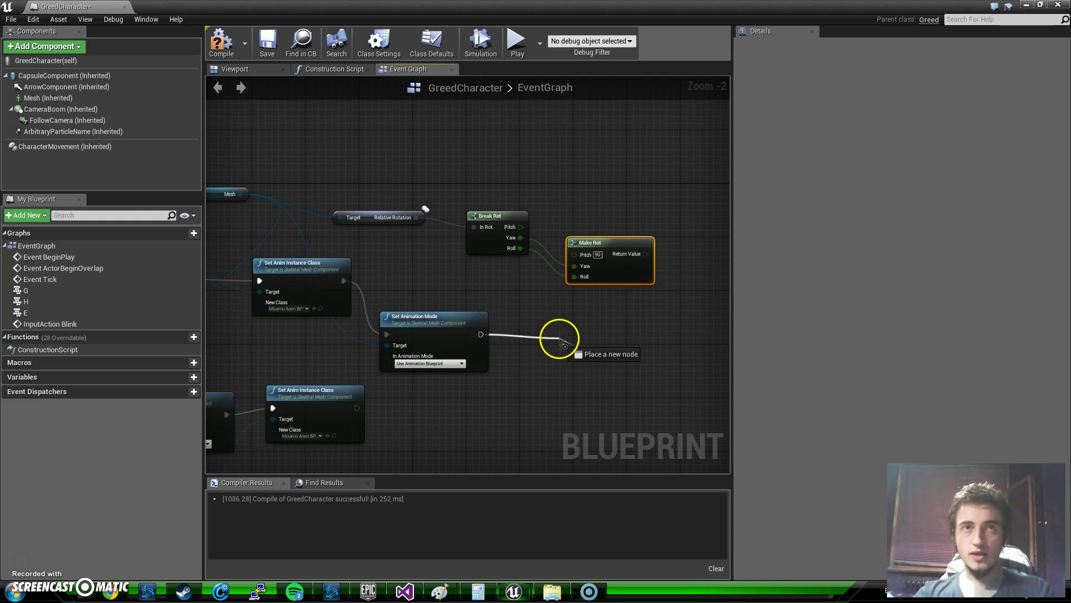
# Add SetRelativeRotation after Set Animation Mode, targeting Mesh with Make Rot's rotation, then compile
pyautogui.moveTo(480, 334); pyautogui.dragTo(558, 339)
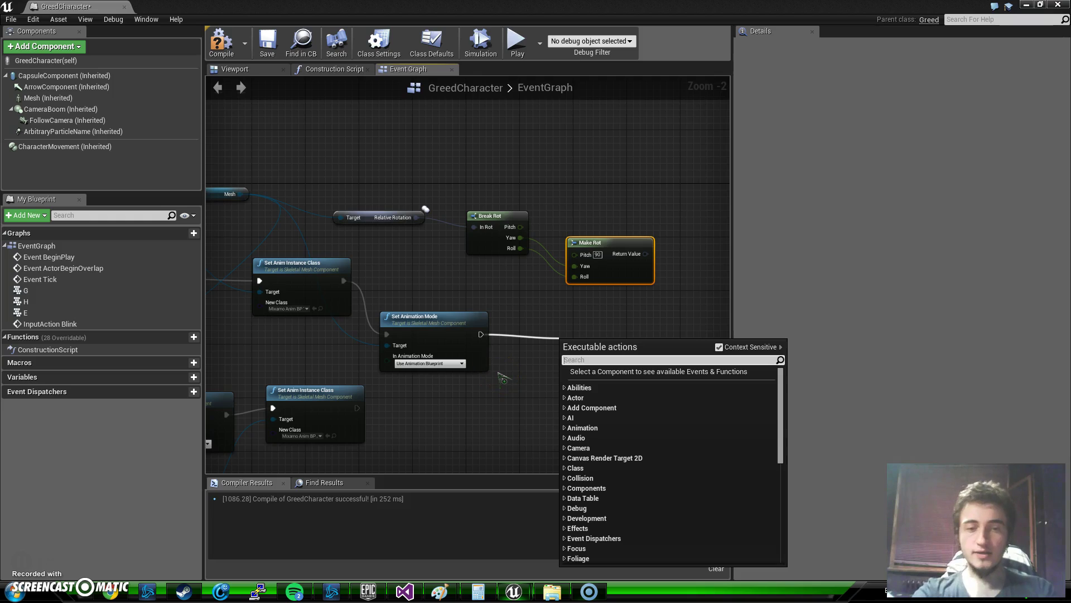
pyautogui.write('set relate')
pyautogui.press('BackSpace')
pyautogui.write('ive rotation')
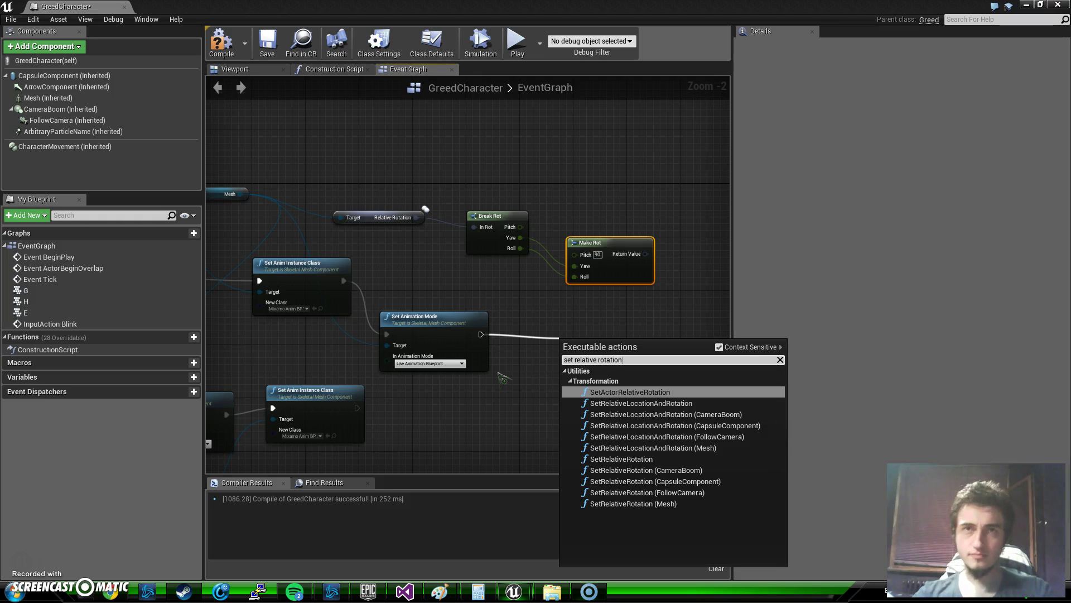
pyautogui.click(641, 460)
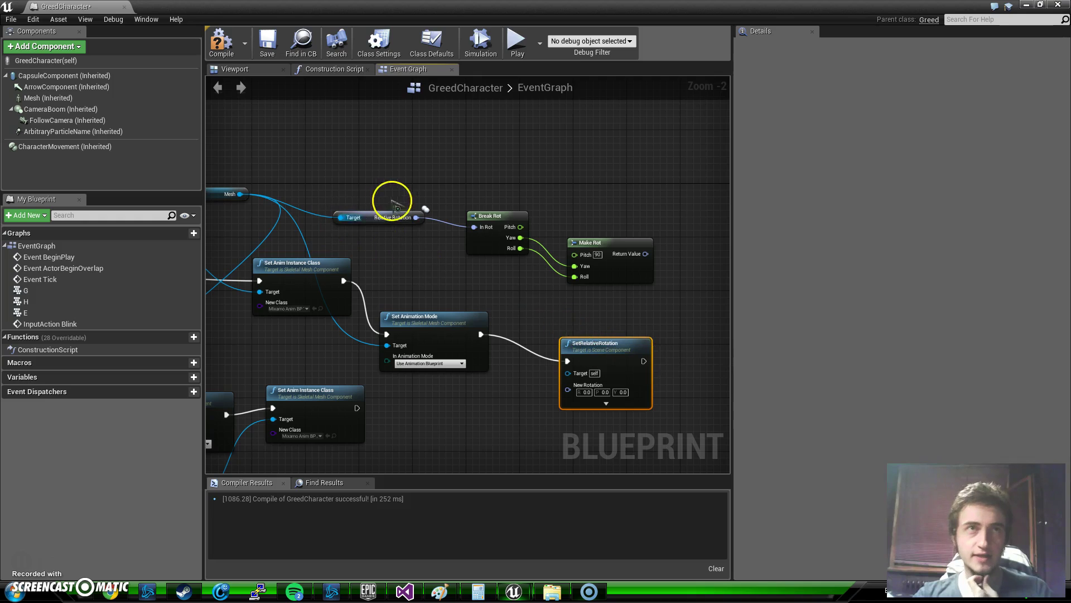
pyautogui.moveTo(240, 193); pyautogui.dragTo(578, 365)
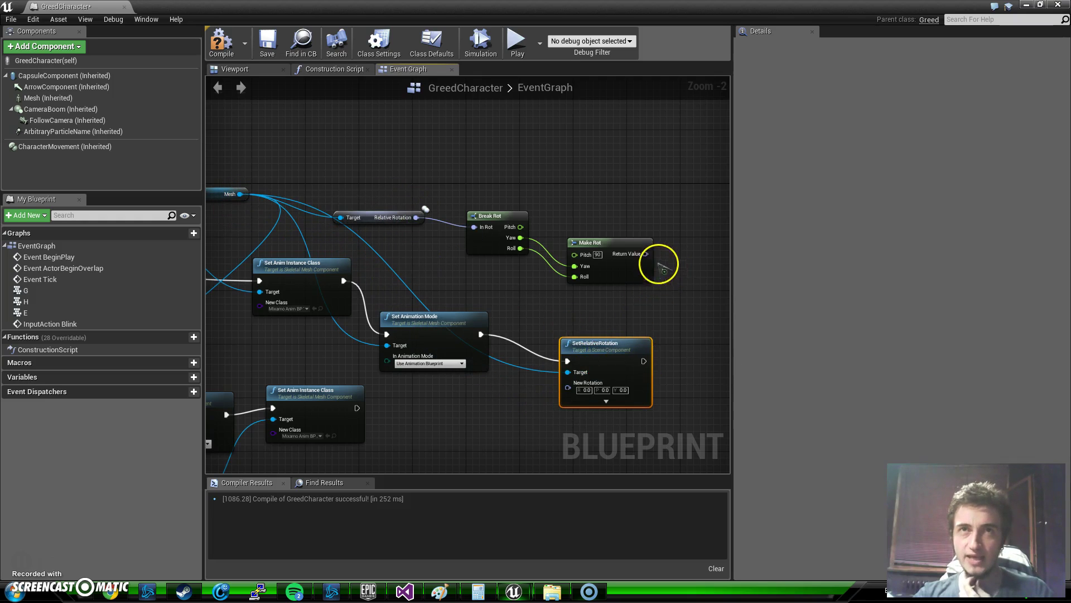
pyautogui.moveTo(645, 254)
pyautogui.mouseDown()
pyautogui.moveTo(553, 381)
pyautogui.moveTo(571, 383)
pyautogui.mouseUp()
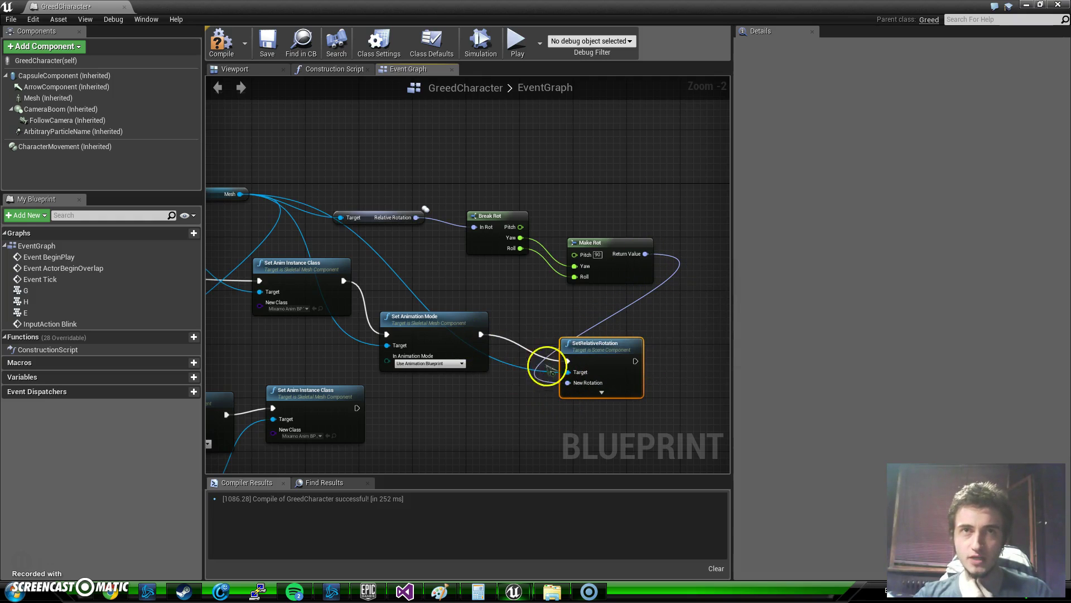
pyautogui.click(220, 40)
pyautogui.click(1026, 5)
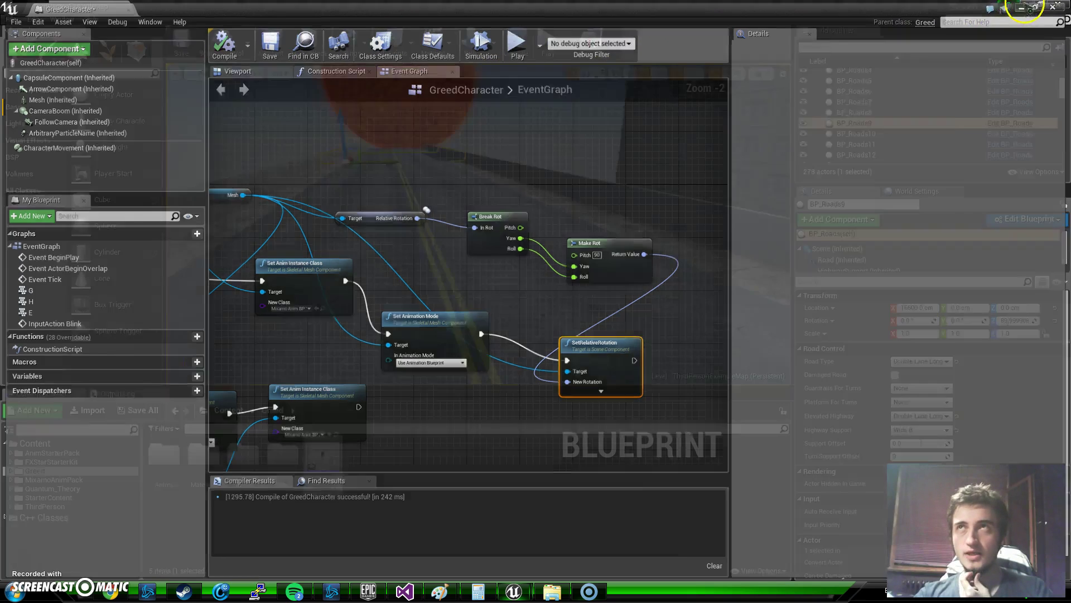
# Play the level, test flying in the game viewport, then stop and look around the map
pyautogui.click(547, 41)
pyautogui.click(525, 115)
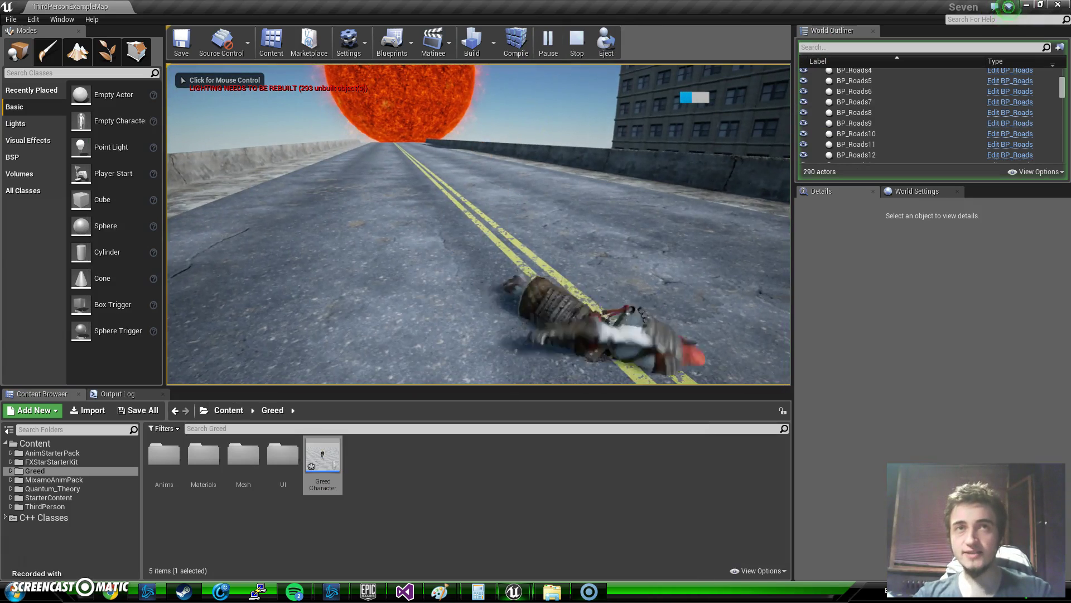
pyautogui.click(537, 305)
pyautogui.click(790, 327)
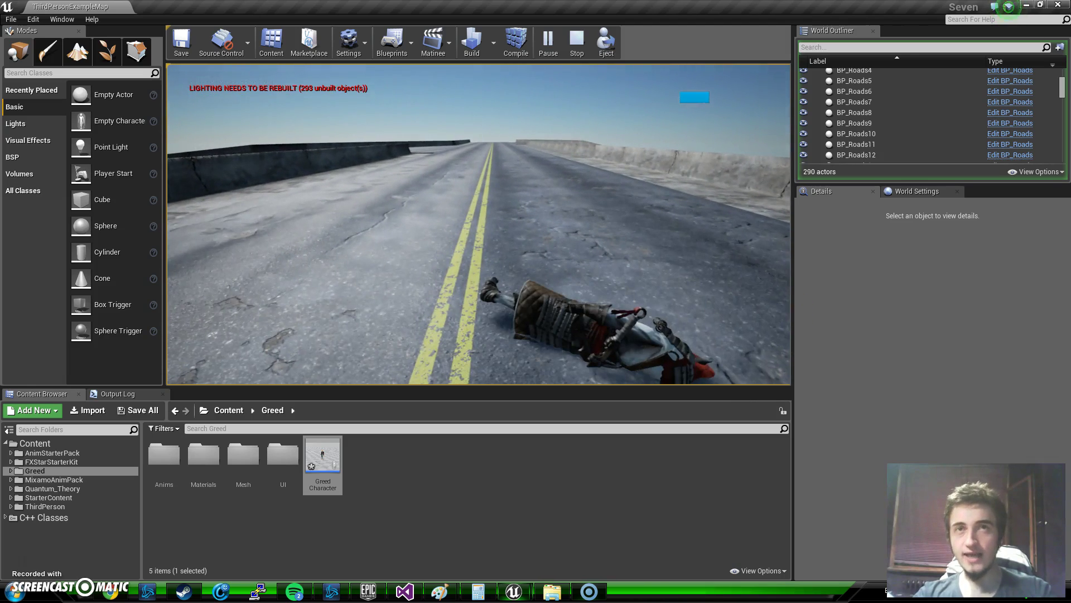
pyautogui.press('Escape')
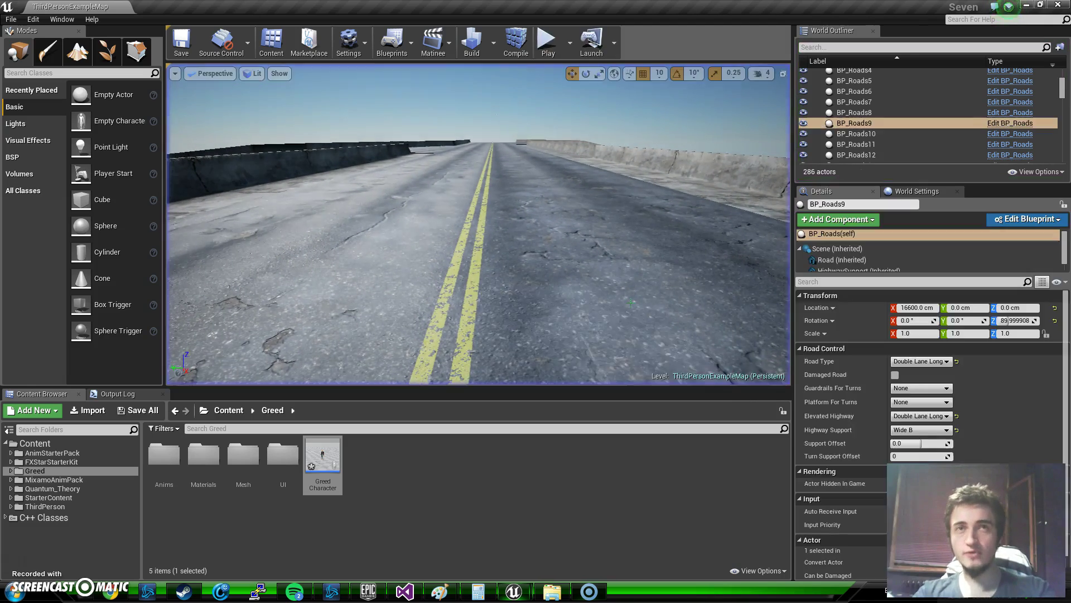
pyautogui.moveTo(576, 299)
pyautogui.mouseDown(button='right')
pyautogui.moveTo(165, 228)
pyautogui.moveTo(246, 247)
pyautogui.moveTo(554, 274)
pyautogui.mouseUp(button='right')
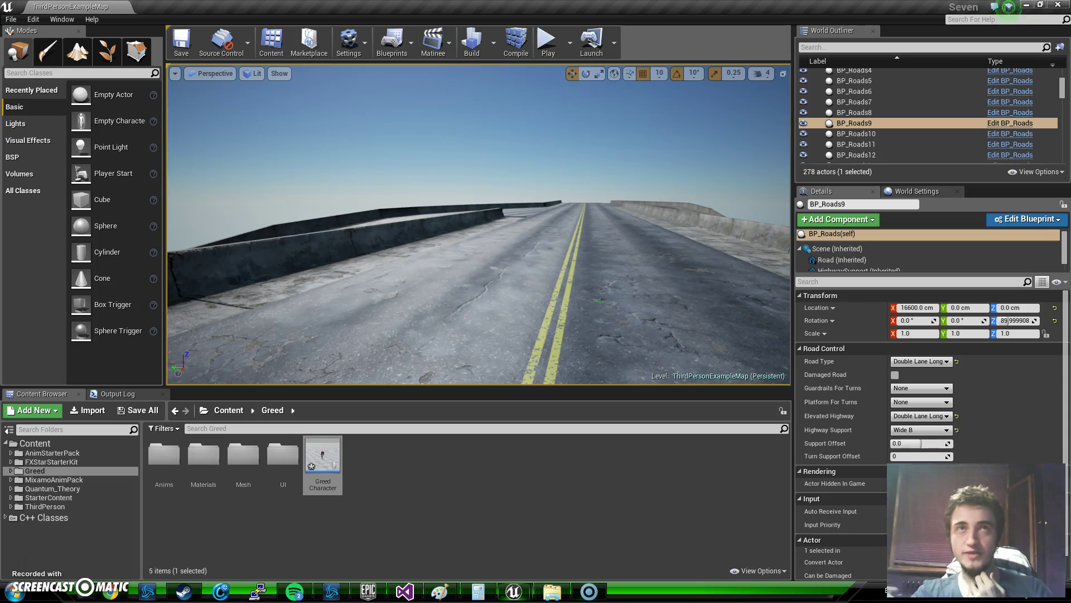
pyautogui.moveTo(514, 592)
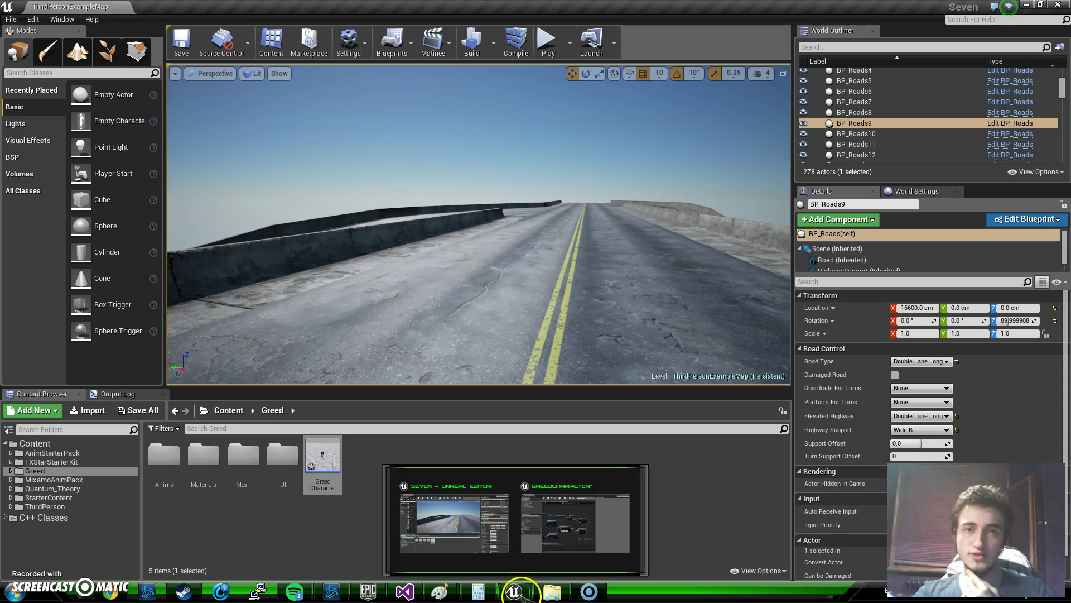
# Restore the GreedCharacter editor, open its Viewport, orbit, and select the character mesh
pyautogui.click(572, 544)
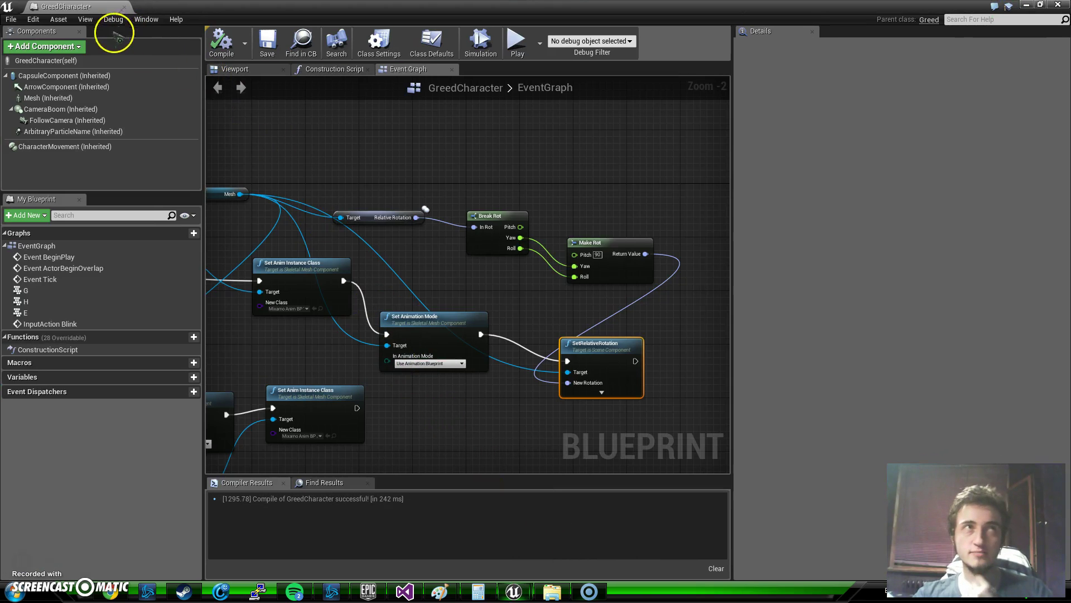
pyautogui.click(236, 69)
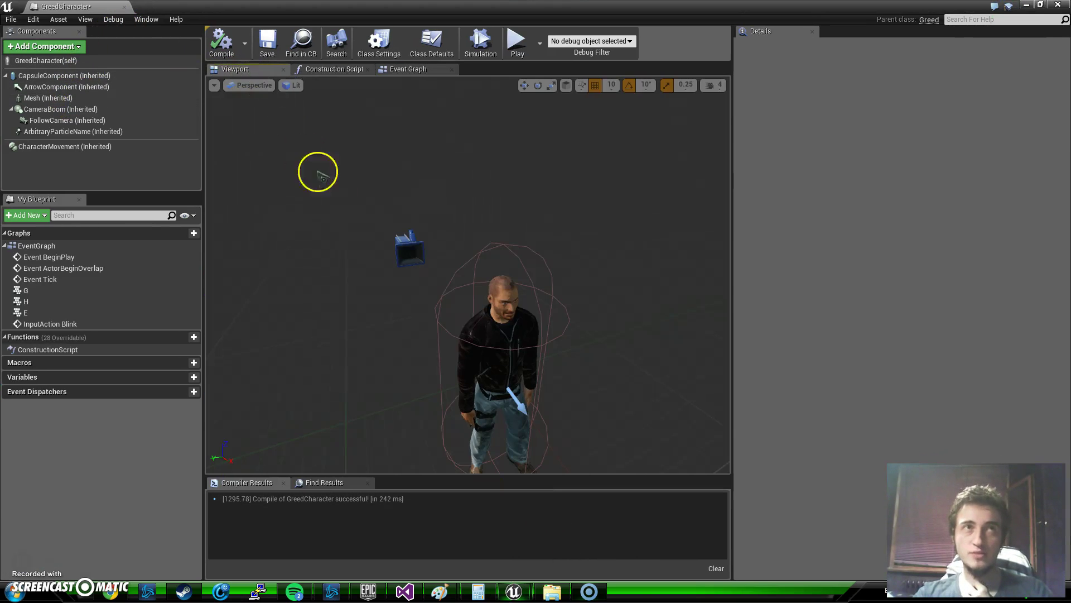
pyautogui.moveTo(359, 311); pyautogui.dragTo(529, 316)
pyautogui.scroll(-3, 529, 315)
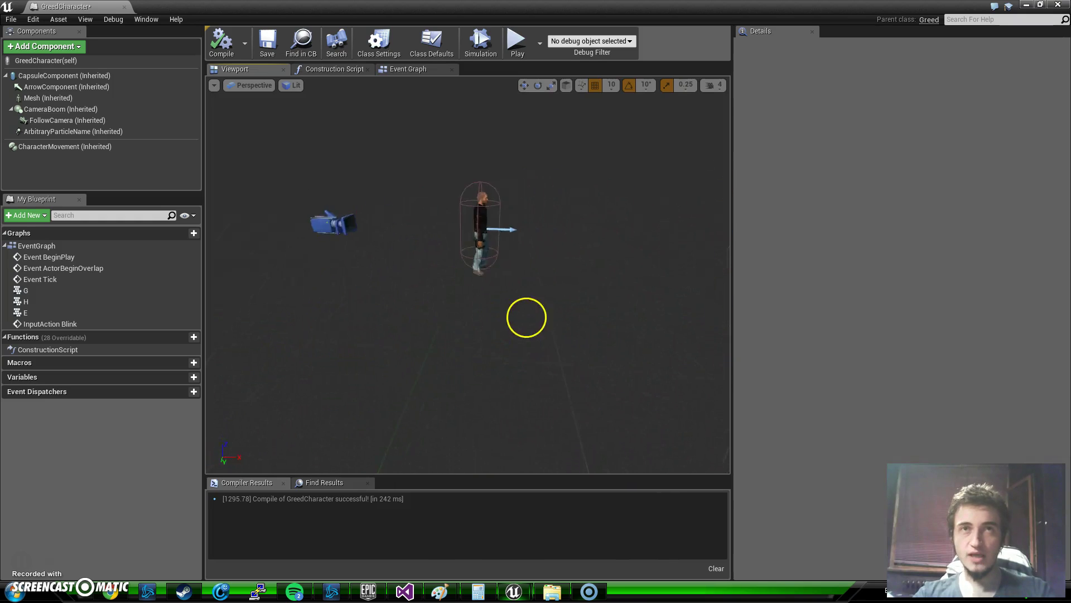
pyautogui.scroll(2, 543, 293)
pyautogui.scroll(2, 544, 280)
pyautogui.scroll(1, 545, 280)
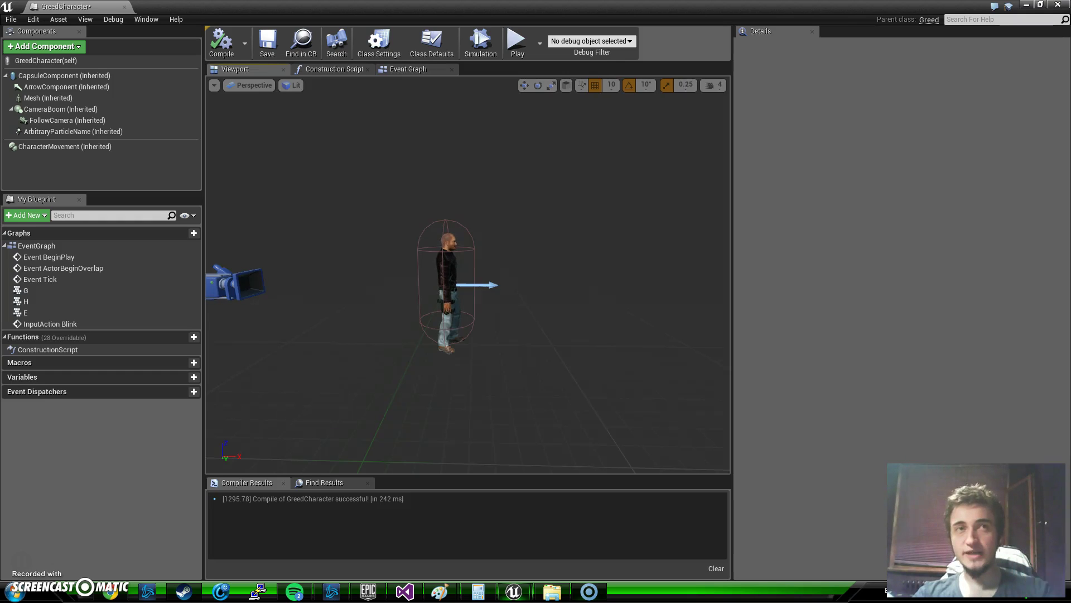
pyautogui.moveTo(468, 293)
pyautogui.mouseDown()
pyautogui.moveTo(485, 292)
pyautogui.moveTo(361, 230)
pyautogui.mouseUp()
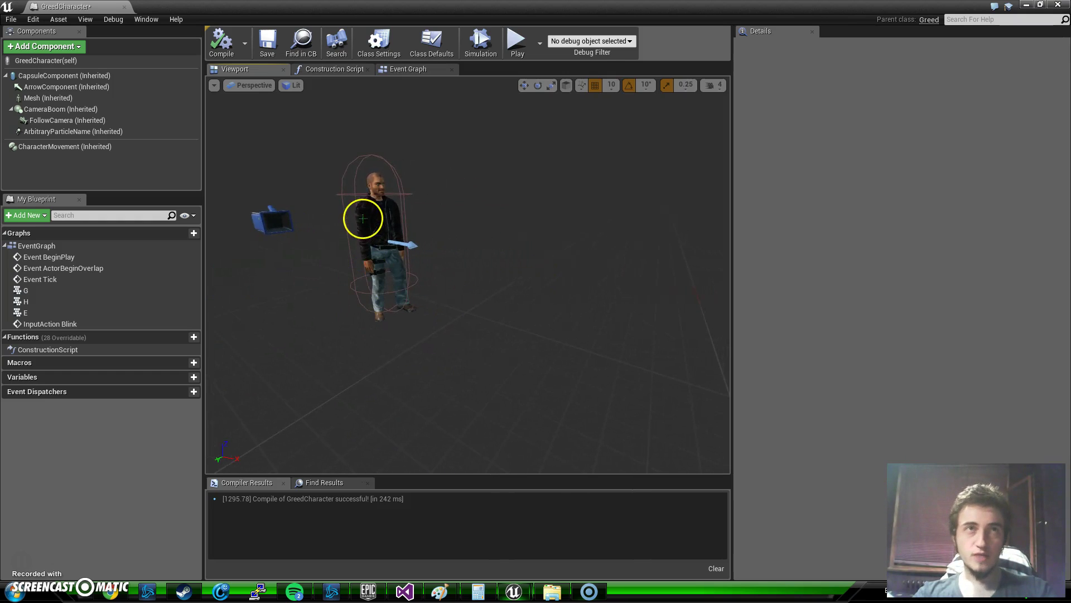
pyautogui.click(366, 227)
pyautogui.moveTo(401, 341); pyautogui.dragTo(529, 312)
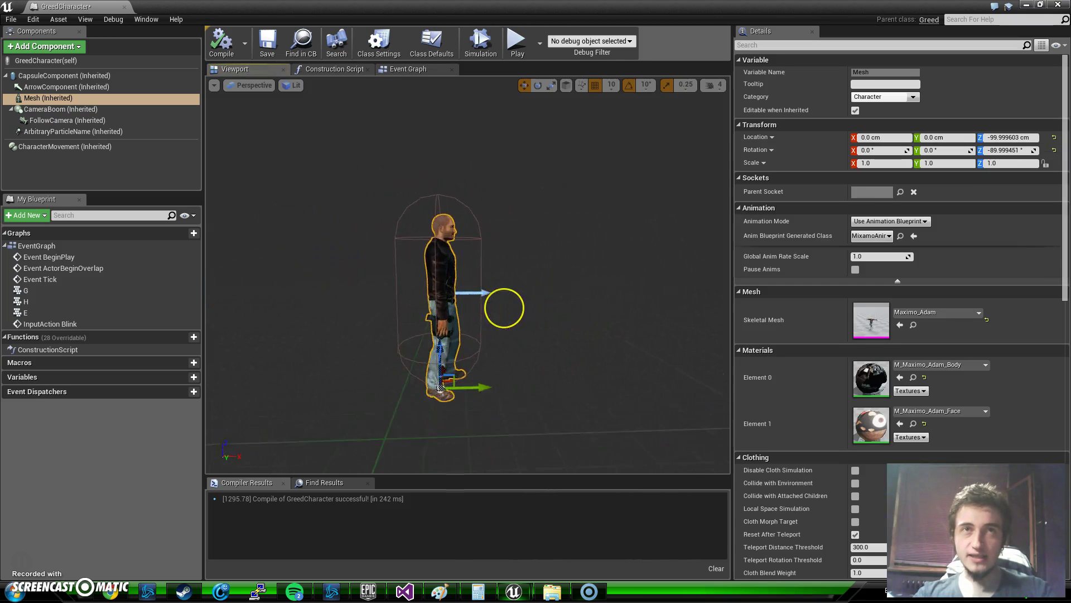
# Move the view close to the character and switch the gizmo to rotation with E
pyautogui.moveTo(529, 311); pyautogui.dragTo(504, 309)
pyautogui.moveTo(436, 390); pyautogui.dragTo(498, 311)
pyautogui.press('e')
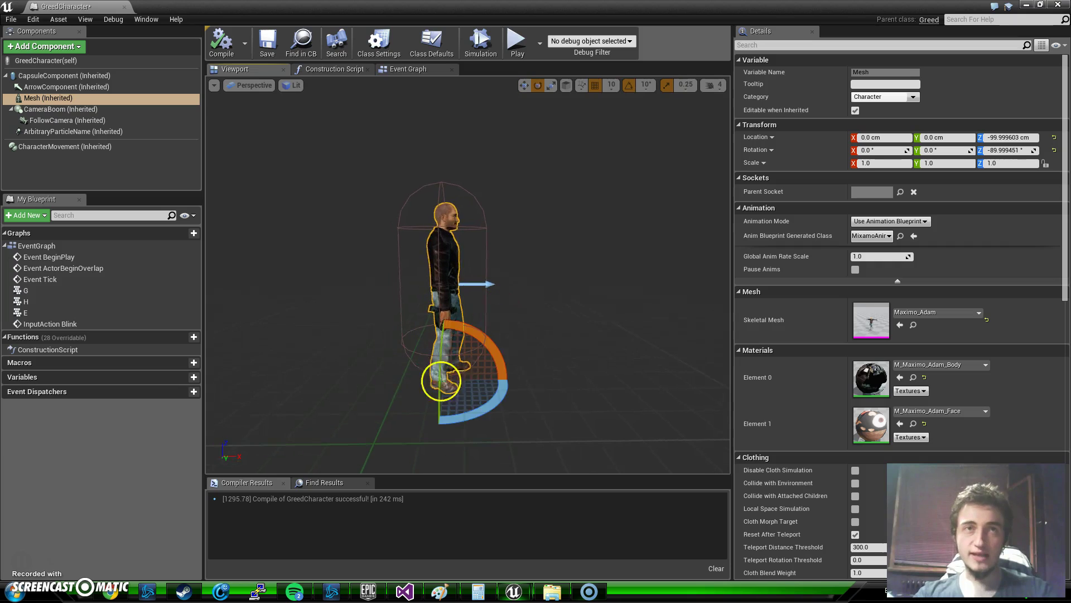
pyautogui.moveTo(478, 400)
pyautogui.mouseDown()
pyautogui.moveTo(478, 415)
pyautogui.moveTo(197, 455)
pyautogui.moveTo(599, 408)
pyautogui.mouseUp()
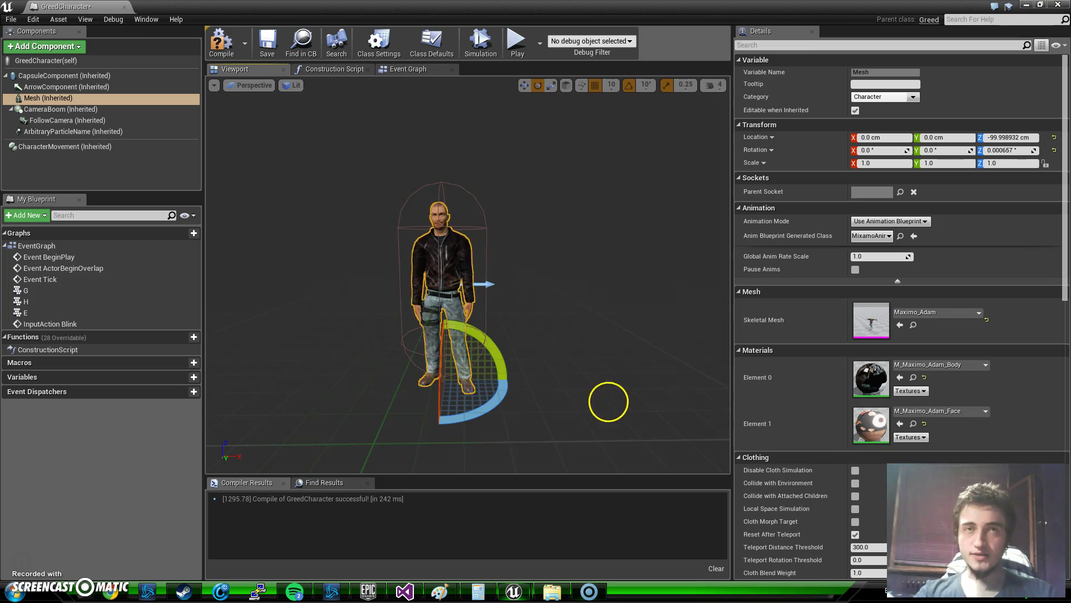
pyautogui.moveTo(598, 400); pyautogui.dragTo(558, 411)
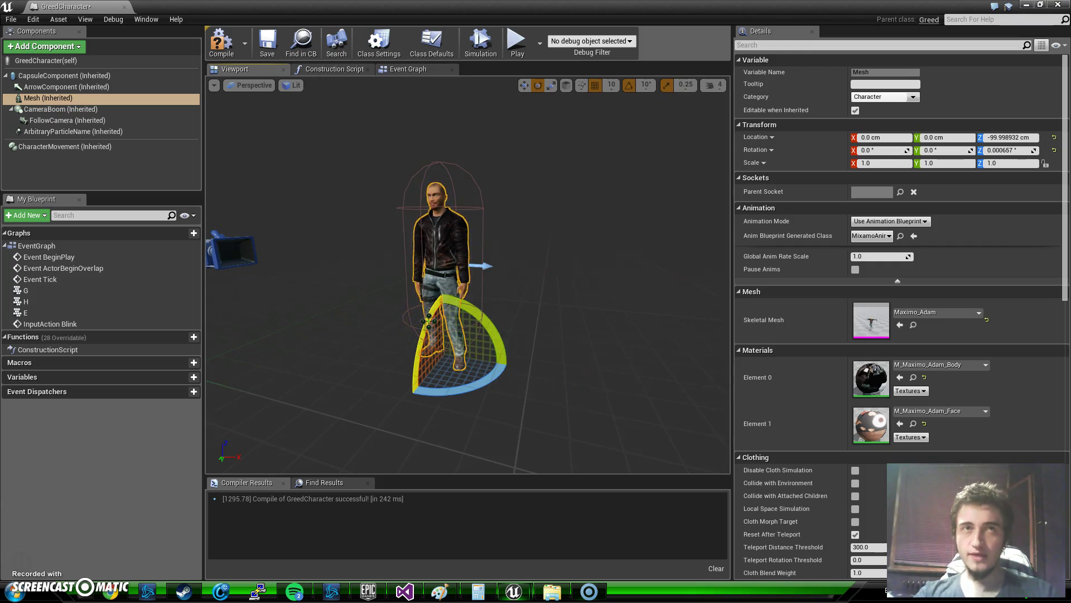
# Drag the rotation rings so the mesh's roll returns to about 0° with yaw near -90°
pyautogui.moveTo(428, 318); pyautogui.dragTo(370, 558)
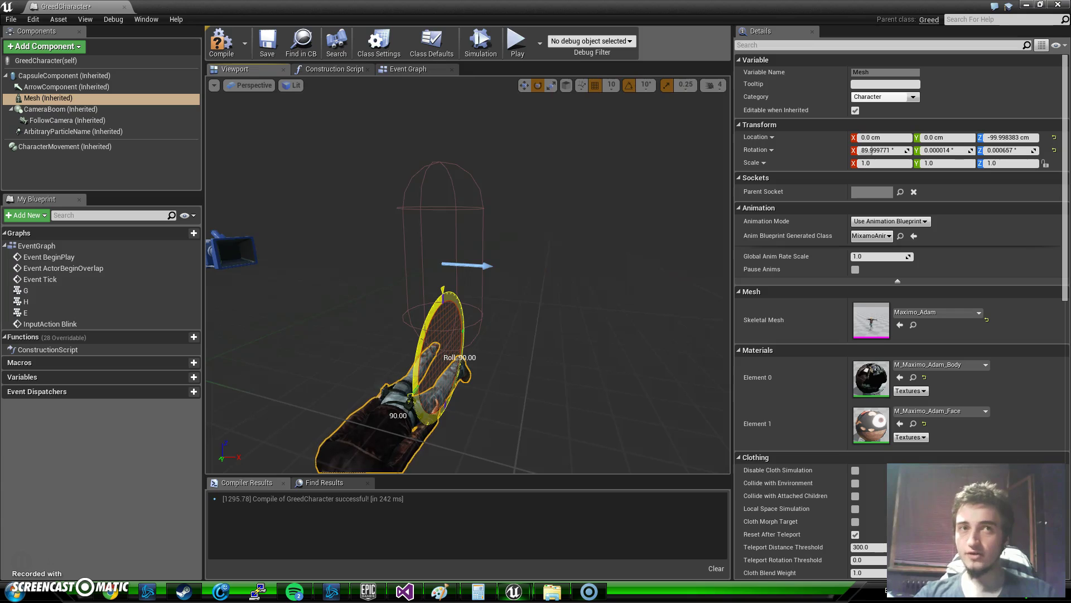
pyautogui.moveTo(369, 539); pyautogui.dragTo(429, 327)
pyautogui.moveTo(469, 385)
pyautogui.mouseDown()
pyautogui.moveTo(721, 327)
pyautogui.moveTo(711, 331)
pyautogui.mouseUp()
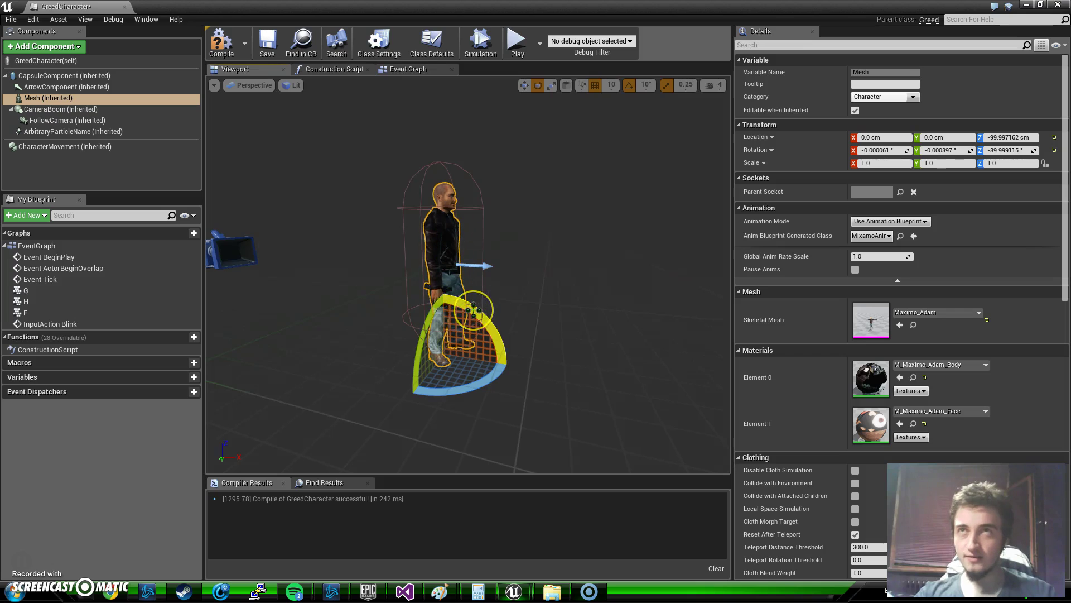
pyautogui.moveTo(572, 352); pyautogui.dragTo(605, 352, button='middle')
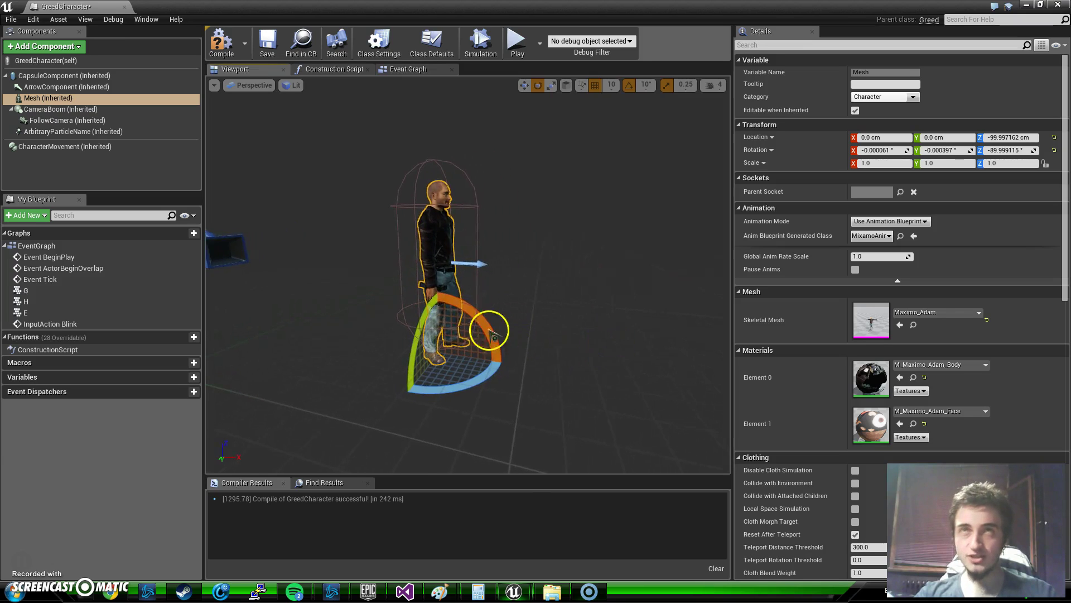
pyautogui.moveTo(480, 317); pyautogui.dragTo(659, 477)
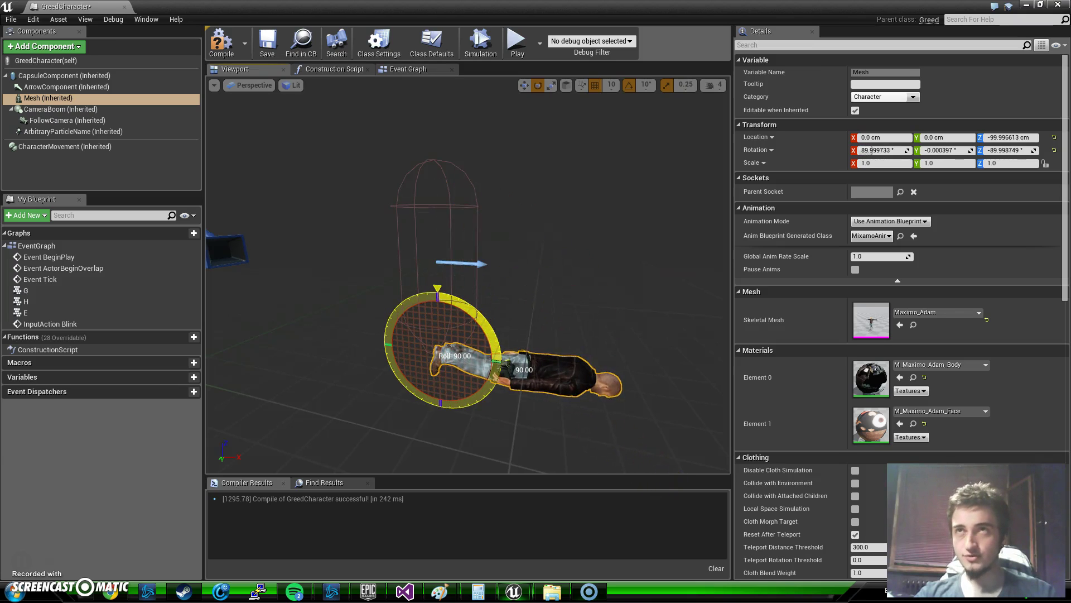
pyautogui.moveTo(501, 368); pyautogui.dragTo(500, 369)
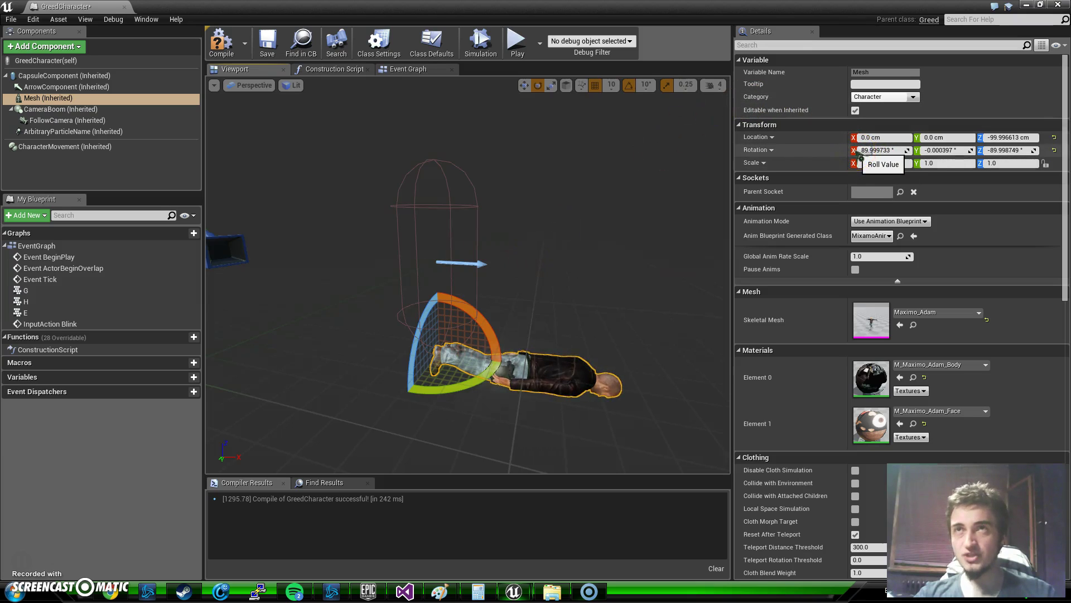
pyautogui.moveTo(490, 335)
pyautogui.mouseDown()
pyautogui.moveTo(396, 231)
pyautogui.moveTo(282, 175)
pyautogui.mouseUp()
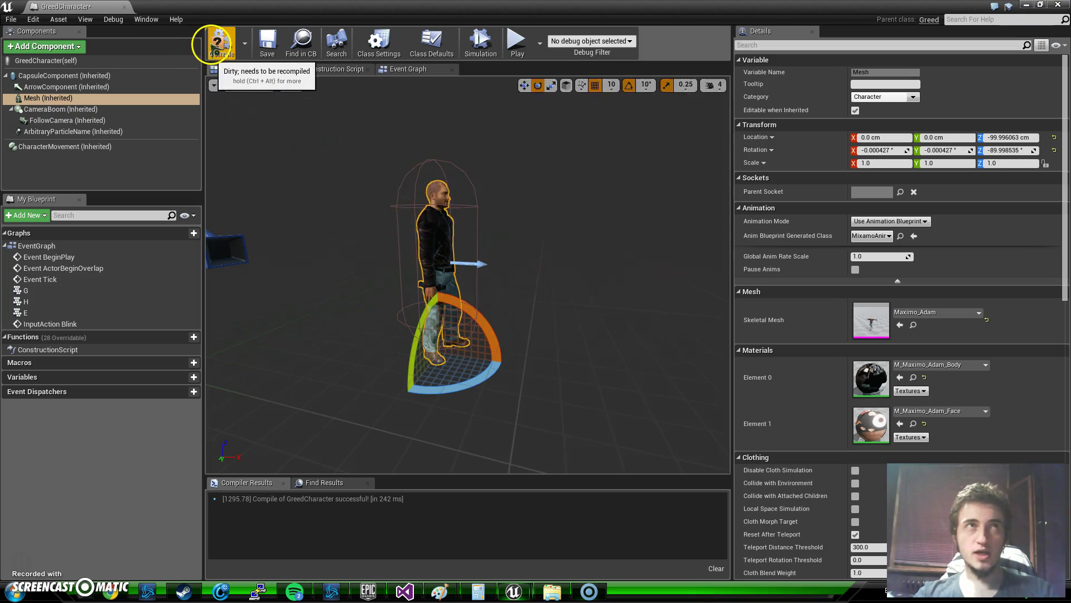
# Recompile GreedCharacter, close its editor, and reopen it from the Content Browser
pyautogui.click(220, 45)
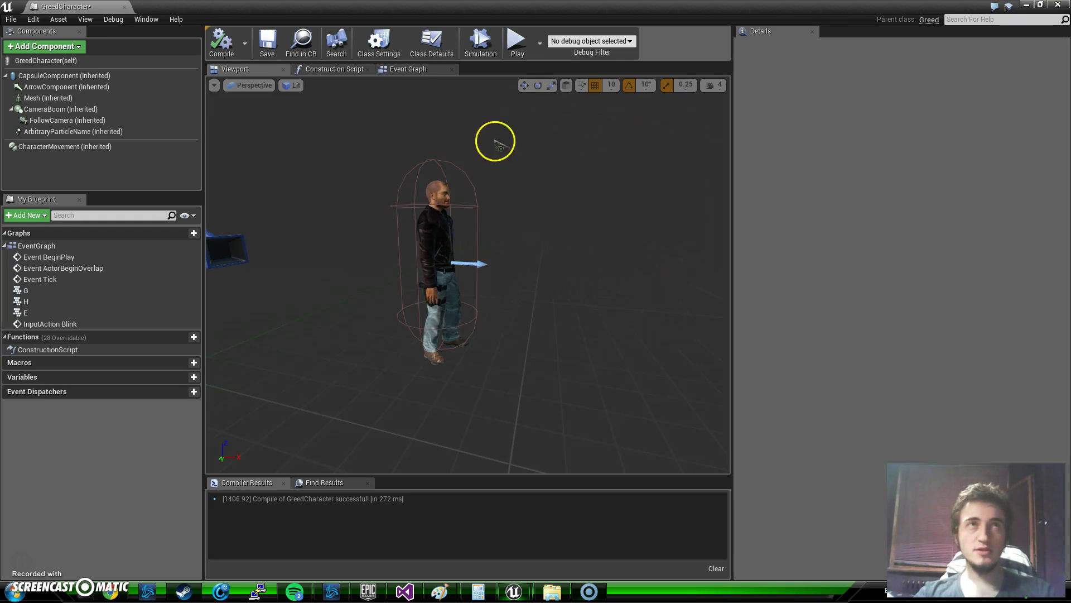
pyautogui.click(1058, 5)
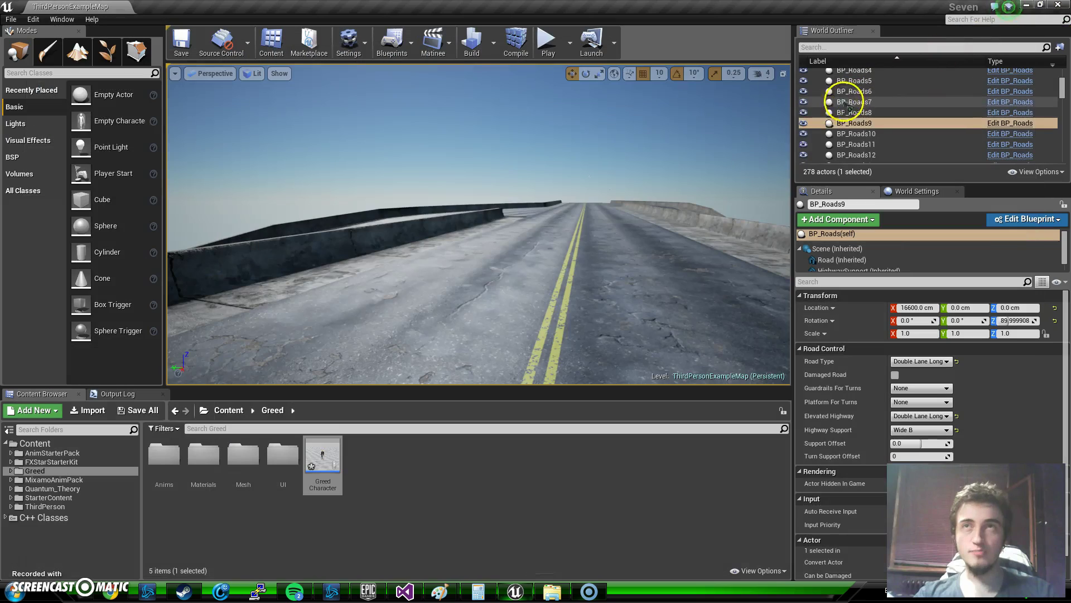
pyautogui.doubleClick(325, 459)
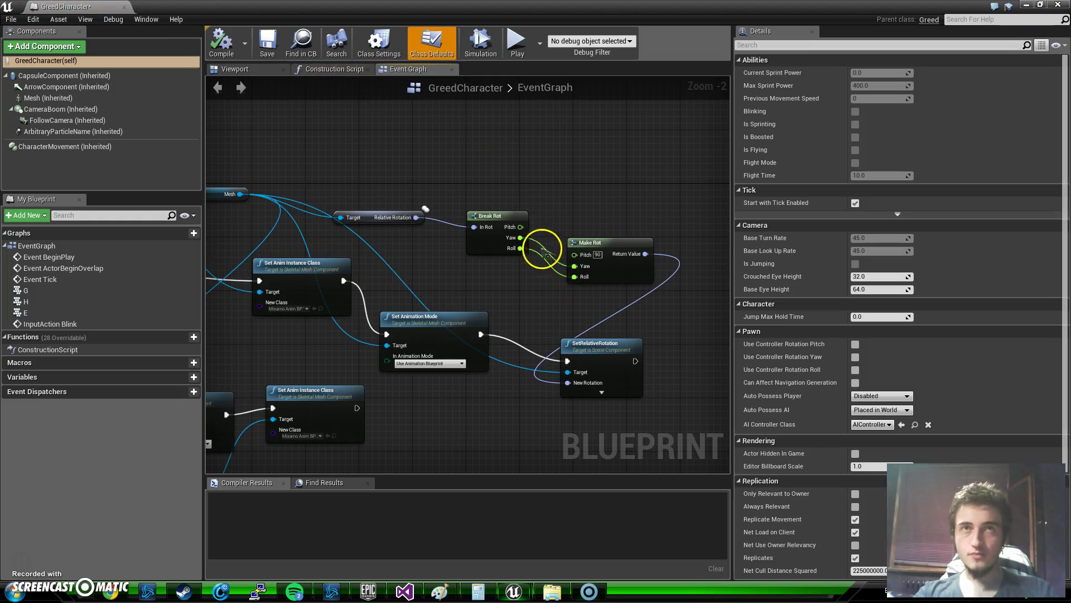
pyautogui.moveTo(519, 237); pyautogui.dragTo(574, 264)
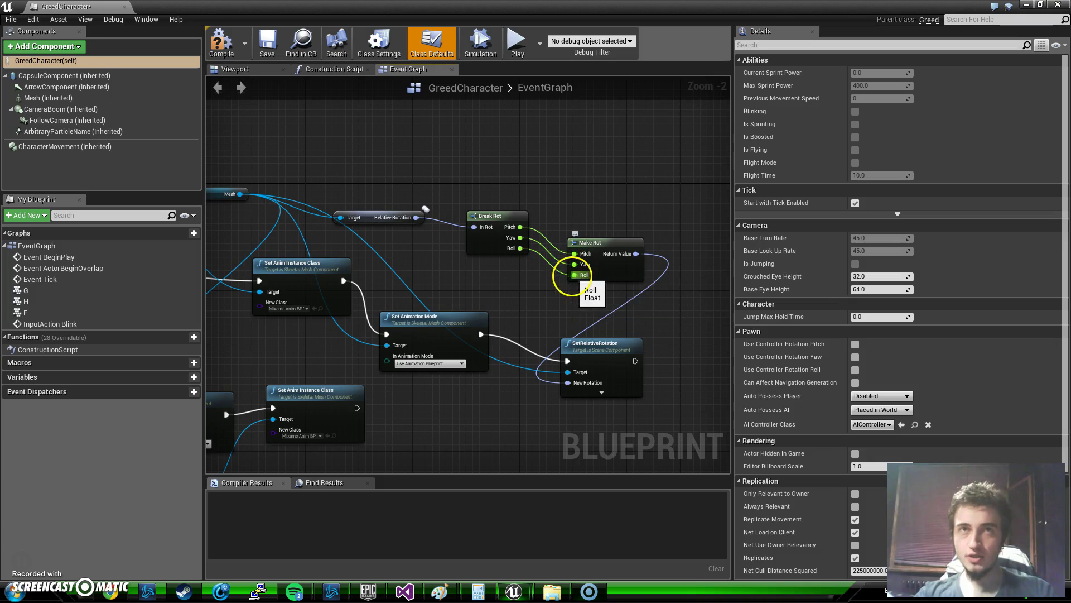
# Break Make Rot's Roll link to Break Rot, set Roll to 90, and recompile
pyautogui.rightClick(575, 275)
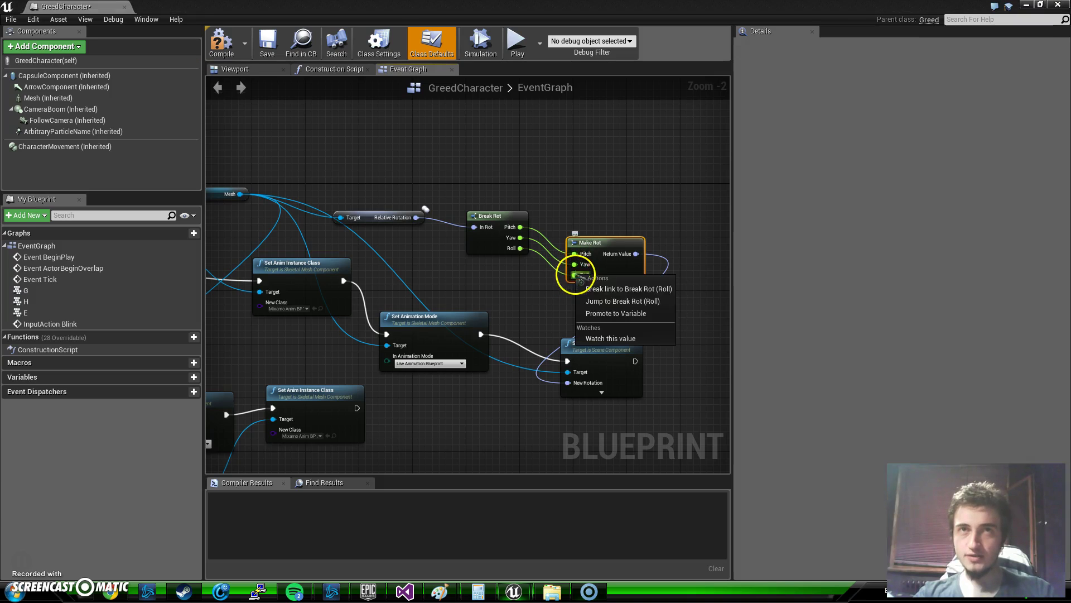
pyautogui.click(624, 289)
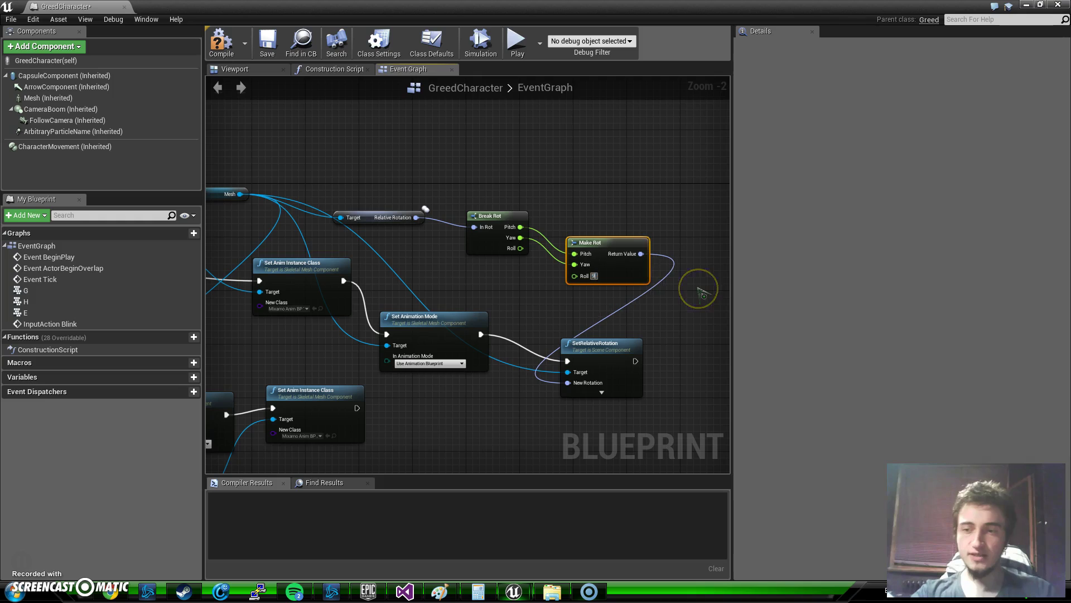
pyautogui.write('90')
pyautogui.click(159, 19)
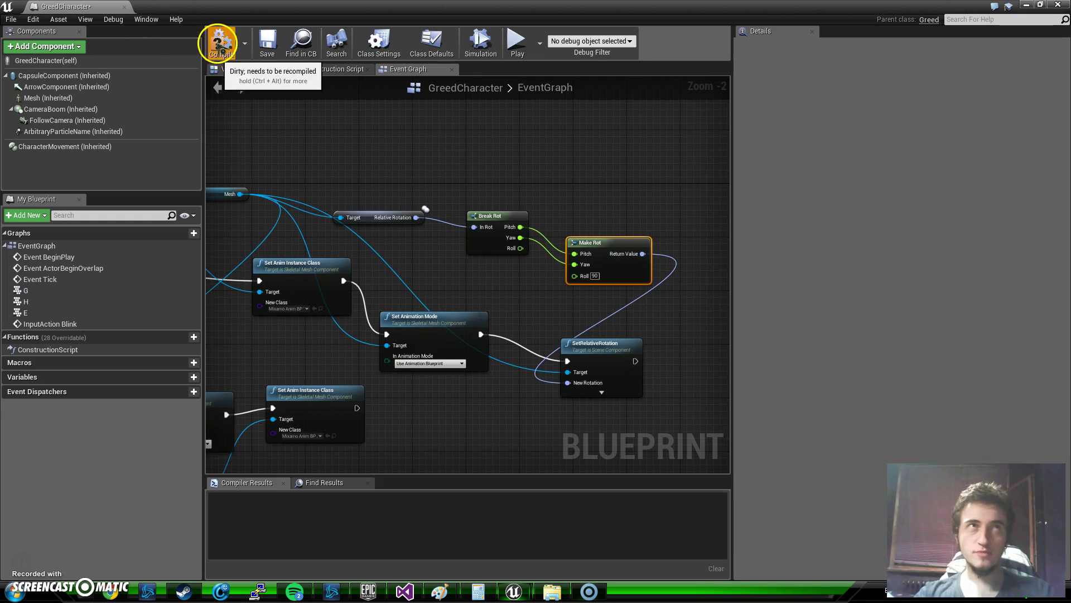
pyautogui.click(219, 42)
# Return to the level editor and start a Play session with mouse control
pyautogui.click(1028, 5)
pyautogui.click(544, 36)
pyautogui.click(517, 209)
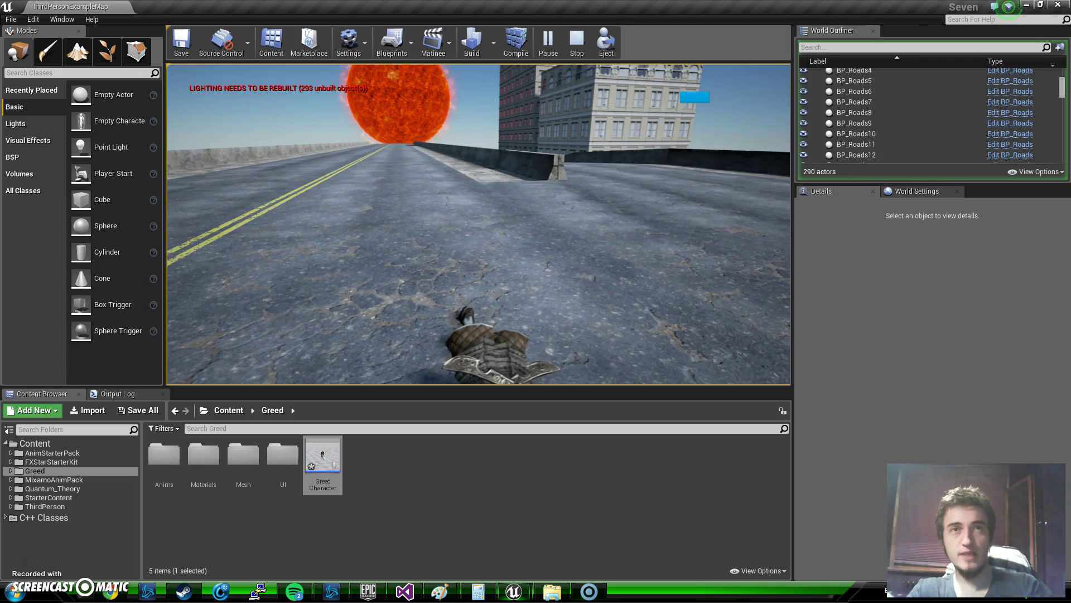
# Swing the camera around the flying character, then stop the play session with Esc
pyautogui.moveTo(287, 252); pyautogui.dragTo(782, 274)
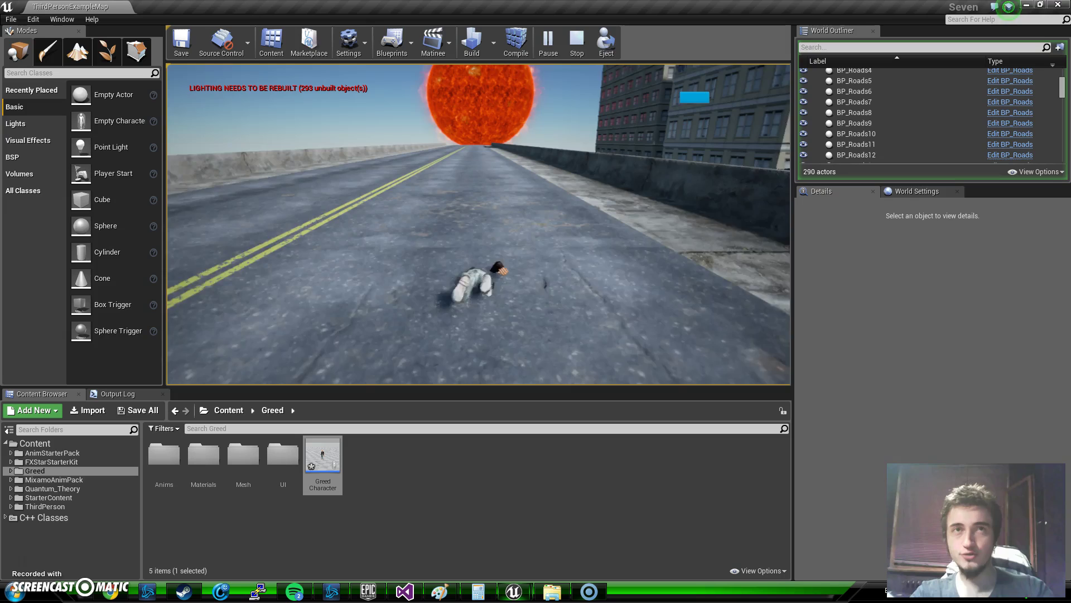
pyautogui.press('Escape')
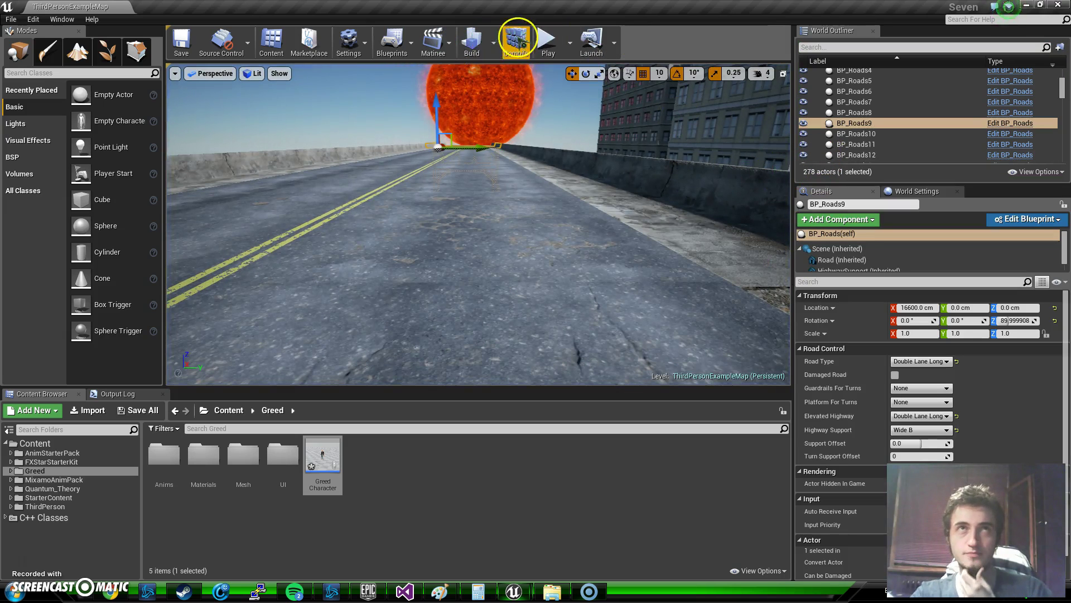
# Paste a copy of SetRelativeRotation below the upper chain in the Greed Character blueprint
pyautogui.doubleClick(323, 456)
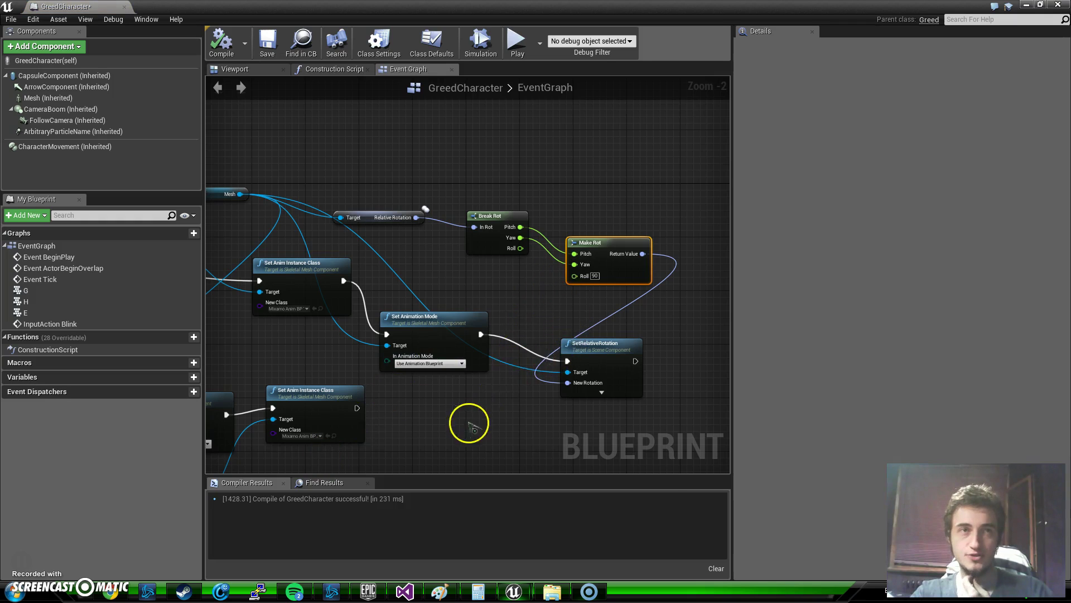
pyautogui.moveTo(472, 407); pyautogui.dragTo(557, 327, button='right')
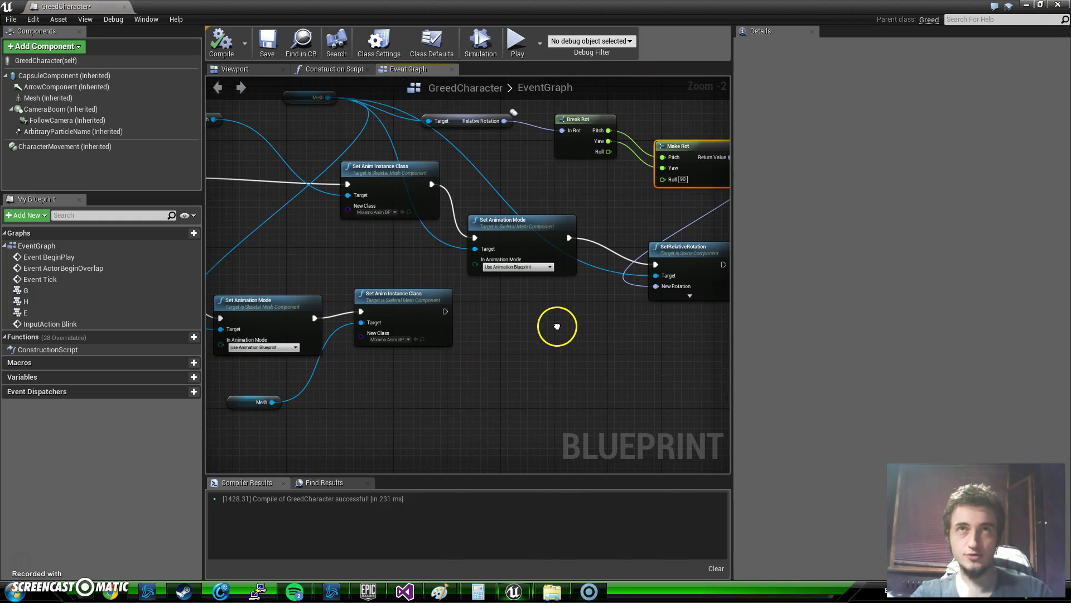
pyautogui.rightClick(574, 343)
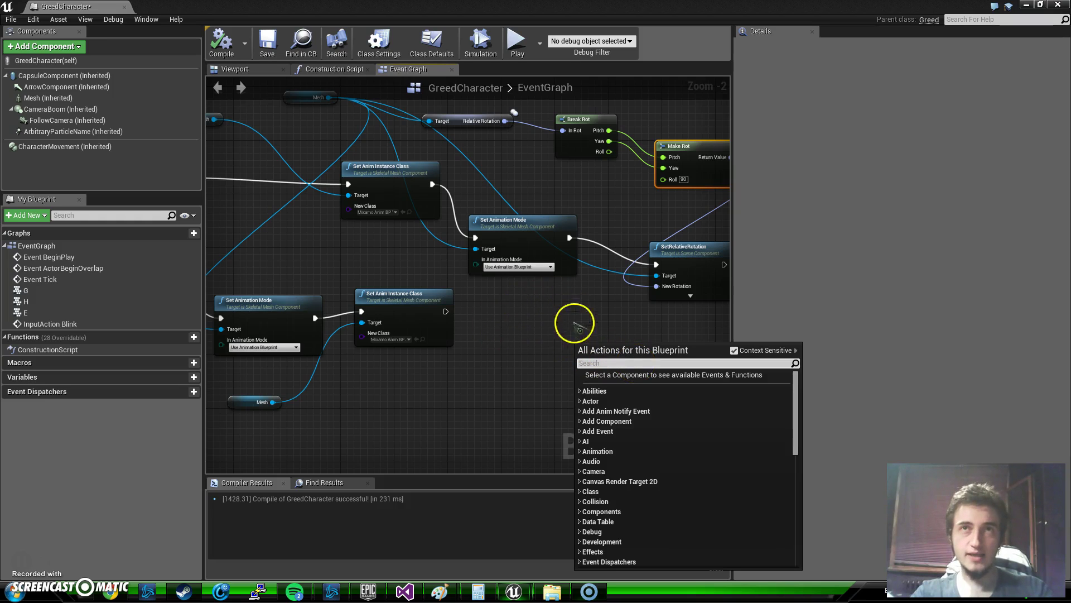
pyautogui.click(714, 248)
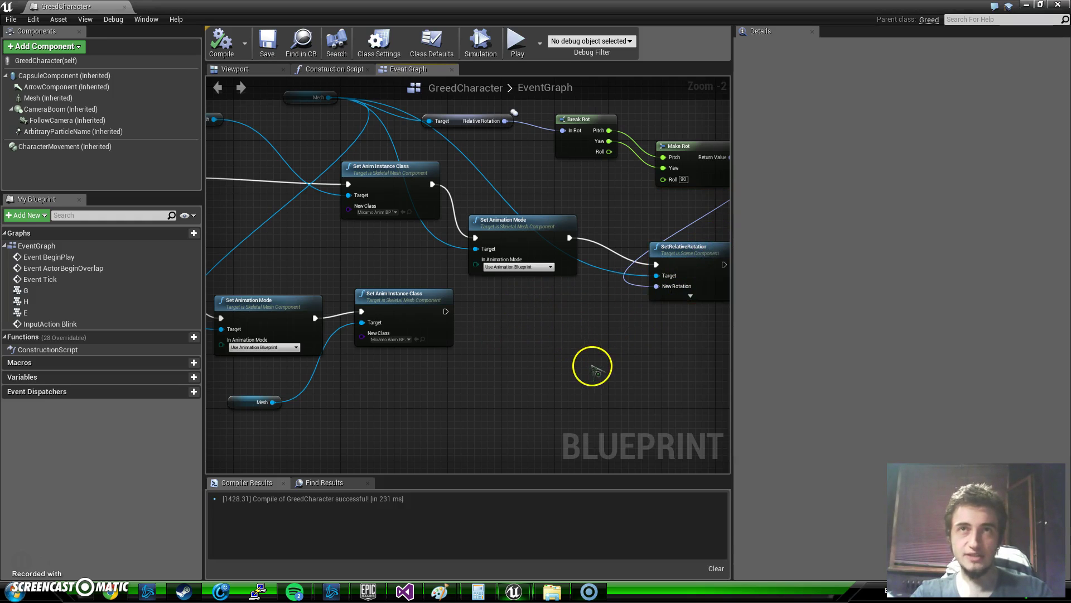
pyautogui.hotkey('ctrl', 'v')
pyautogui.moveTo(629, 364); pyautogui.dragTo(583, 337)
# Wire Mesh and Set Anim Instance Class to the copy, feeding it a Make Rot from Break Rot
pyautogui.moveTo(272, 402); pyautogui.dragTo(548, 377)
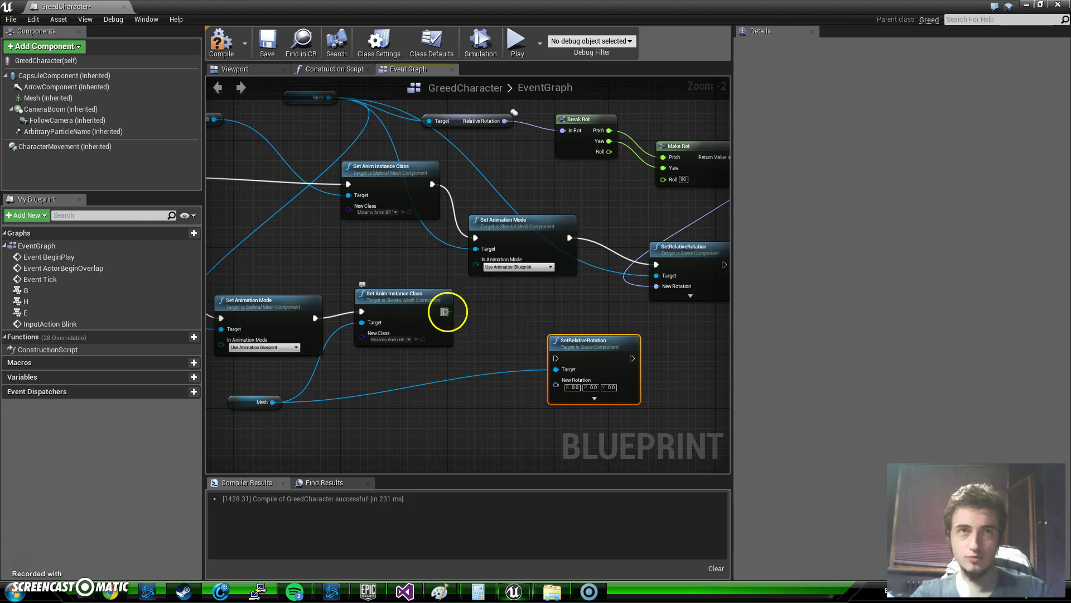
pyautogui.moveTo(445, 311); pyautogui.dragTo(556, 359)
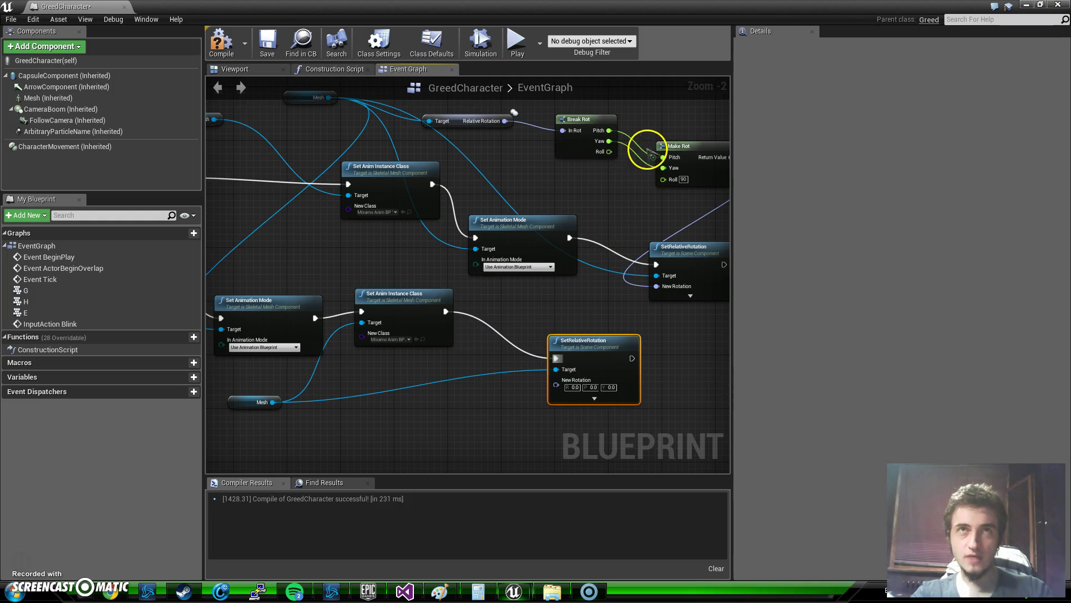
pyautogui.moveTo(609, 131); pyautogui.dragTo(549, 356)
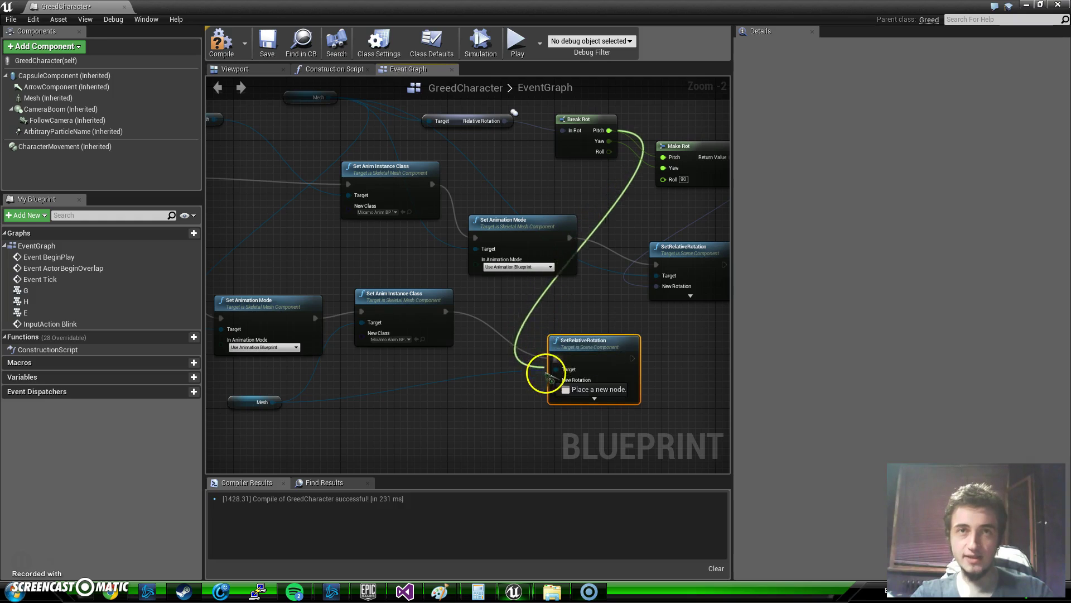
pyautogui.moveTo(545, 356); pyautogui.dragTo(528, 323)
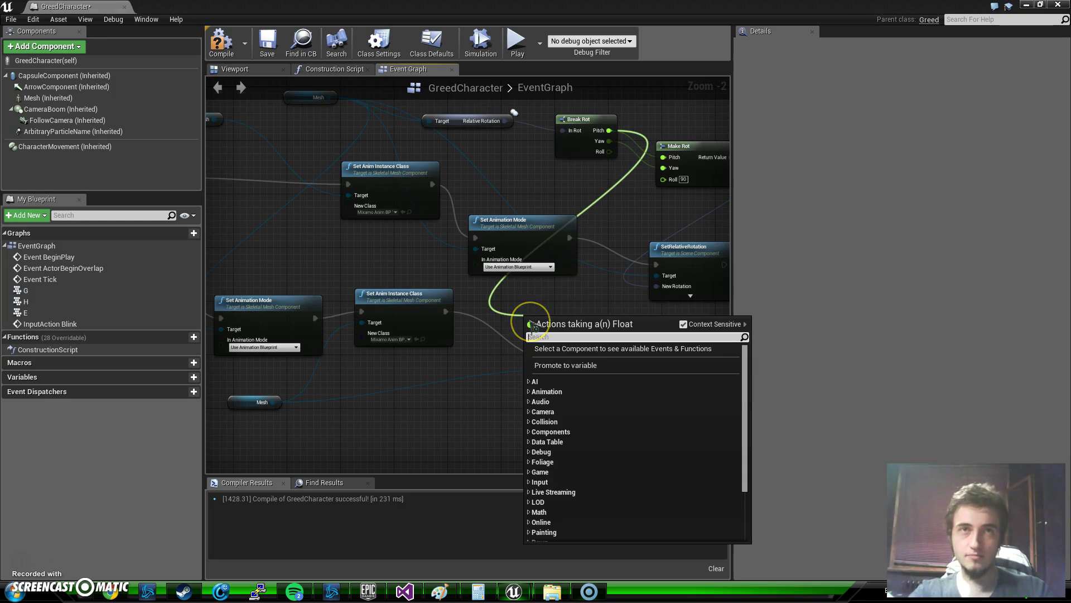
pyautogui.write('make rot')
pyautogui.press('Return')
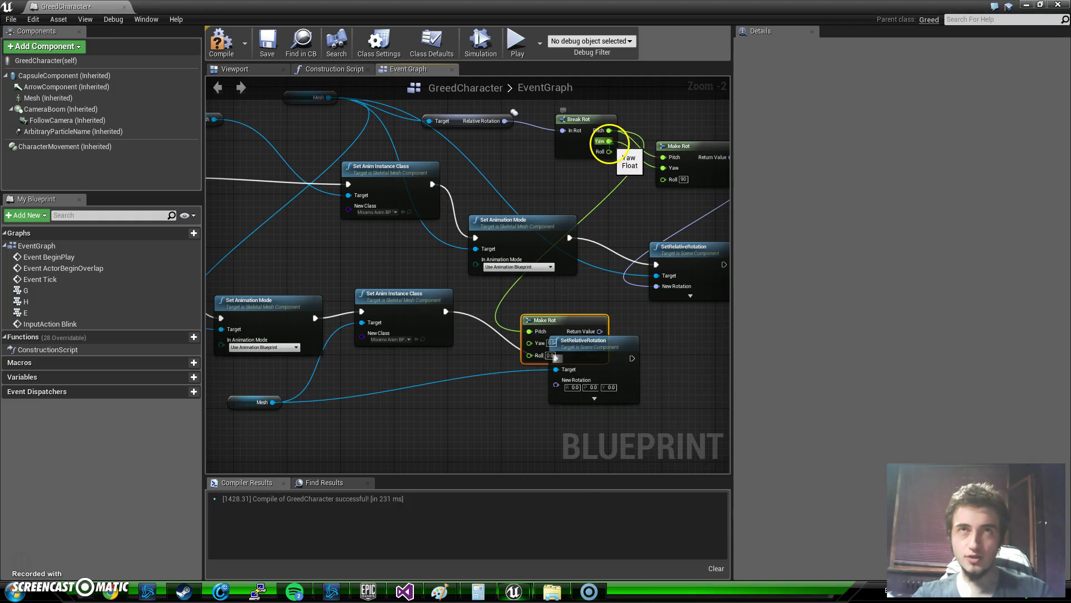
pyautogui.moveTo(609, 140)
pyautogui.mouseDown()
pyautogui.moveTo(541, 345)
pyautogui.moveTo(438, 376)
pyautogui.moveTo(556, 387)
pyautogui.mouseUp()
# Compile the Greed Character blueprint and start Play in the level editor
pyautogui.click(220, 46)
pyautogui.click(1027, 7)
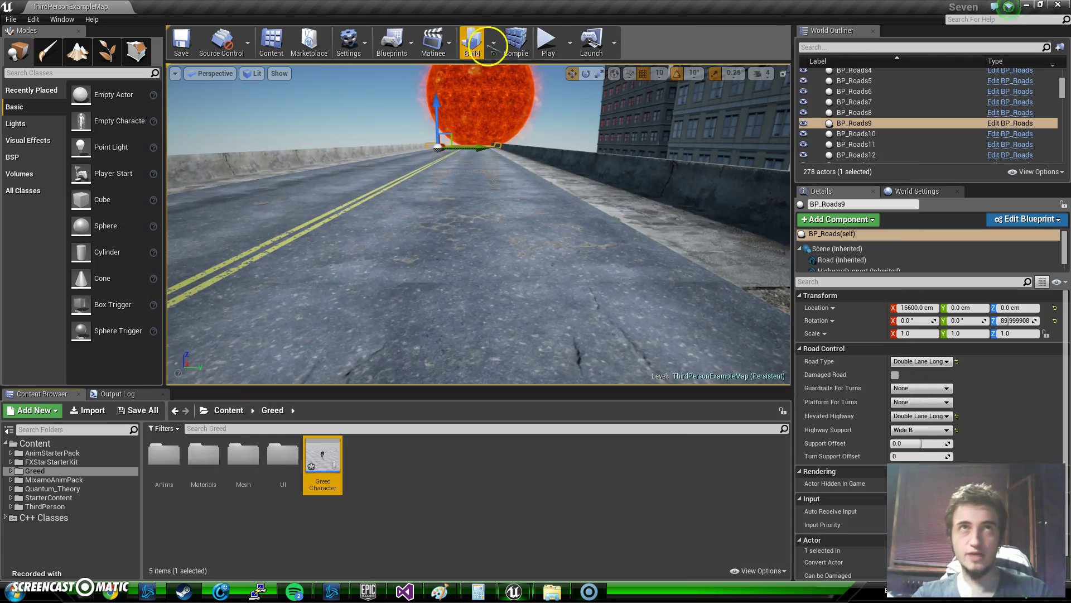
pyautogui.click(548, 37)
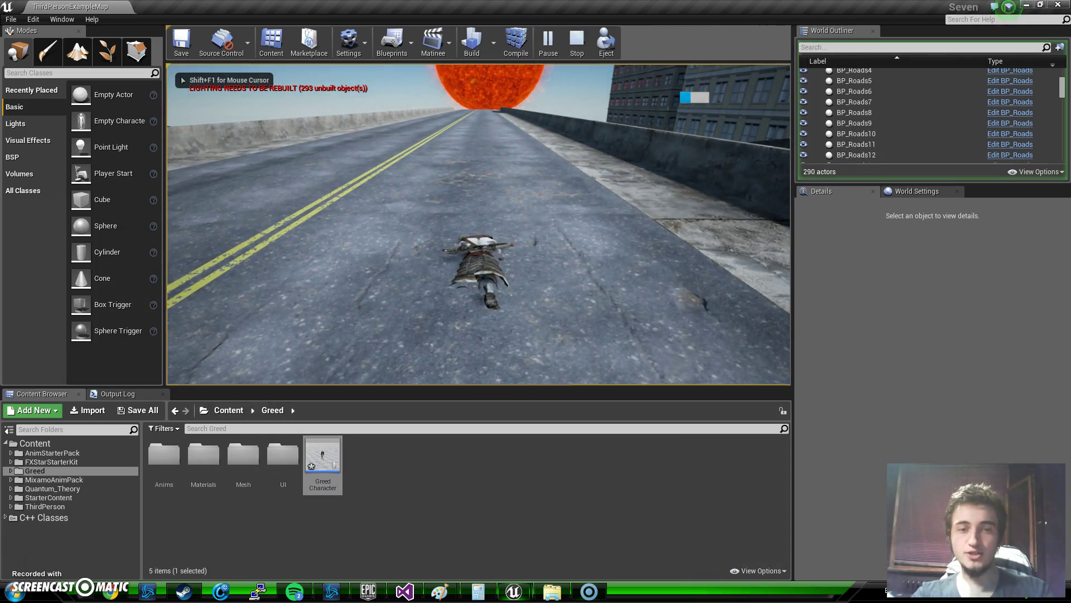
# Run the character forward along the road, stop play, and open the Start menu
pyautogui.press('w')
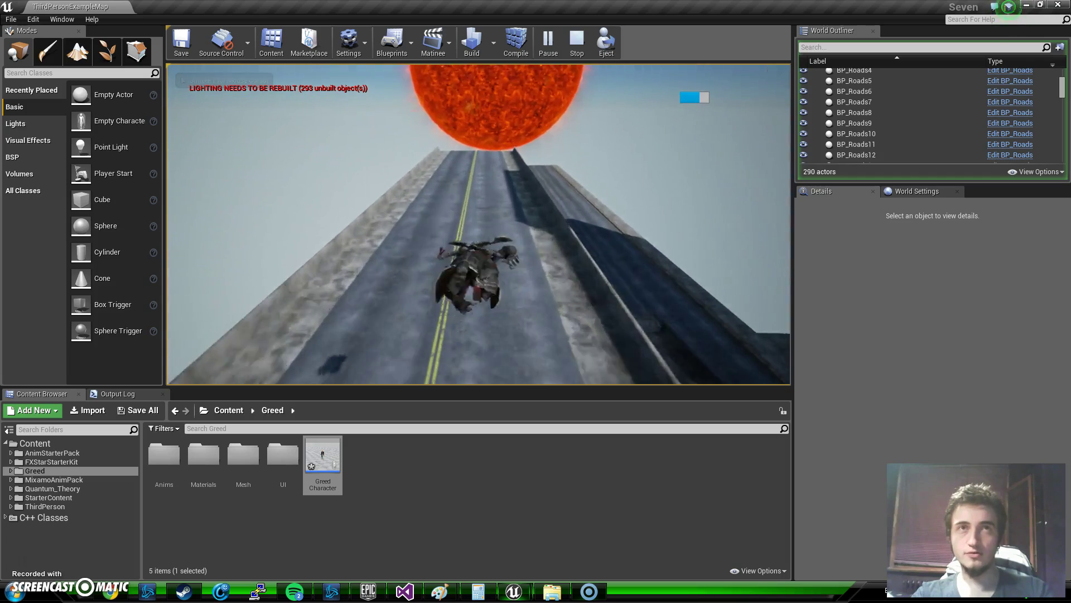
pyautogui.press('w')
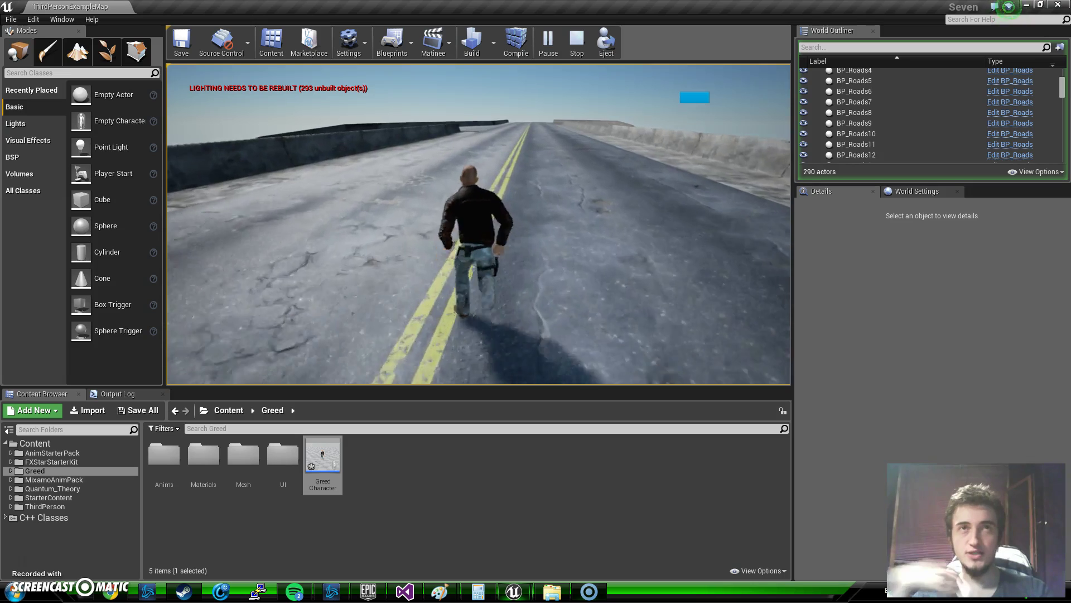
pyautogui.press('Escape')
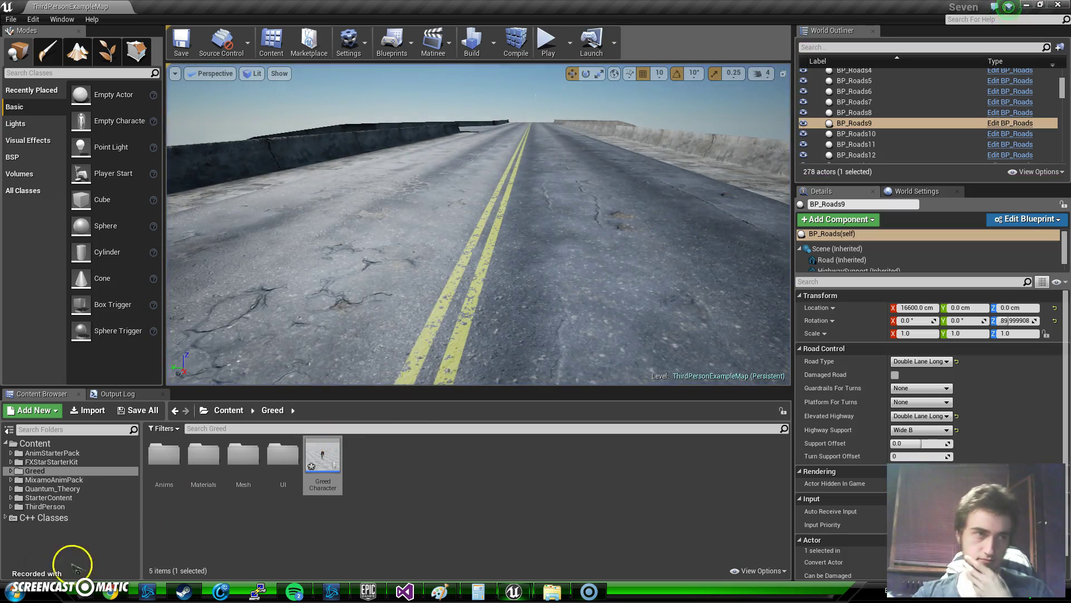
pyautogui.click(14, 590)
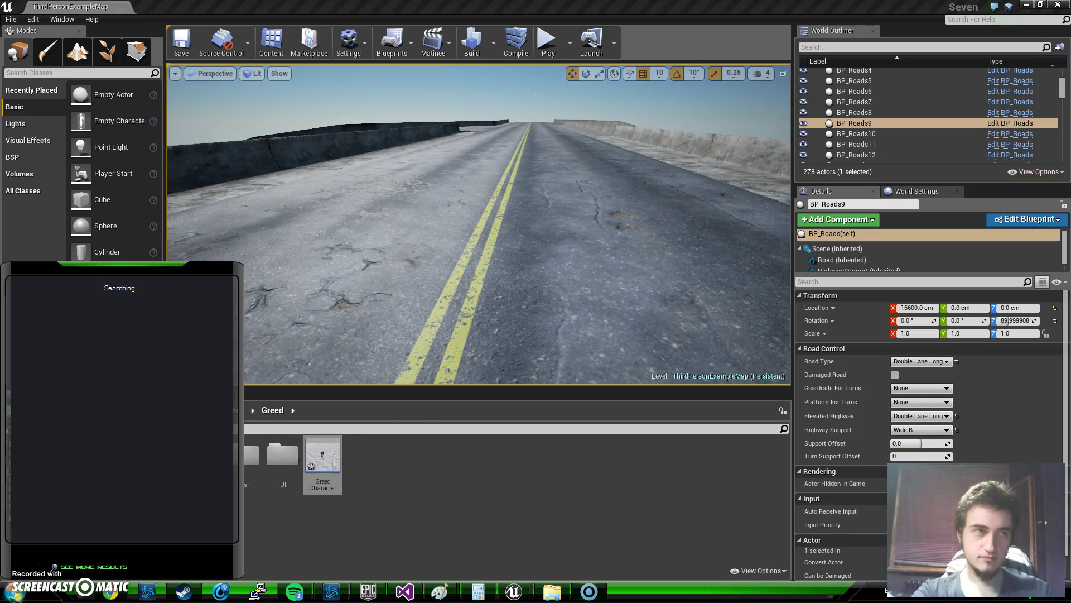